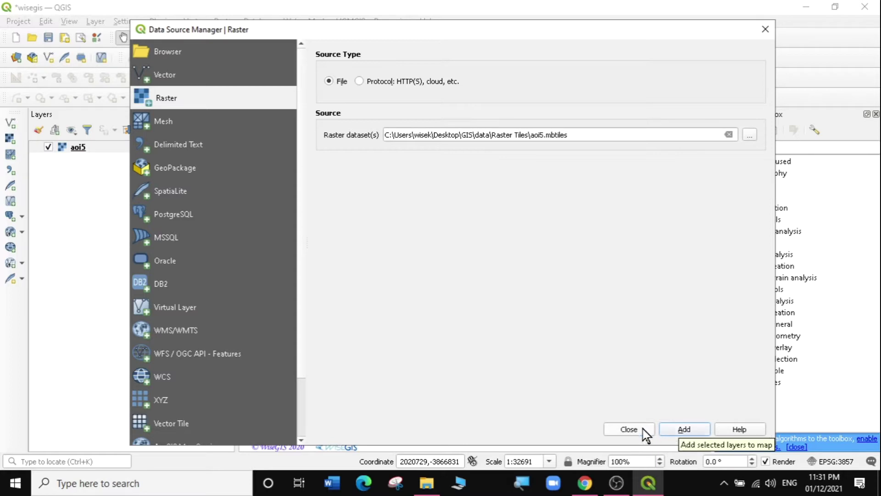
Close the Data Source Manager and examine the aoi5 imagery around the river bridge and the neighbouring streets up close
left_click(635, 428)
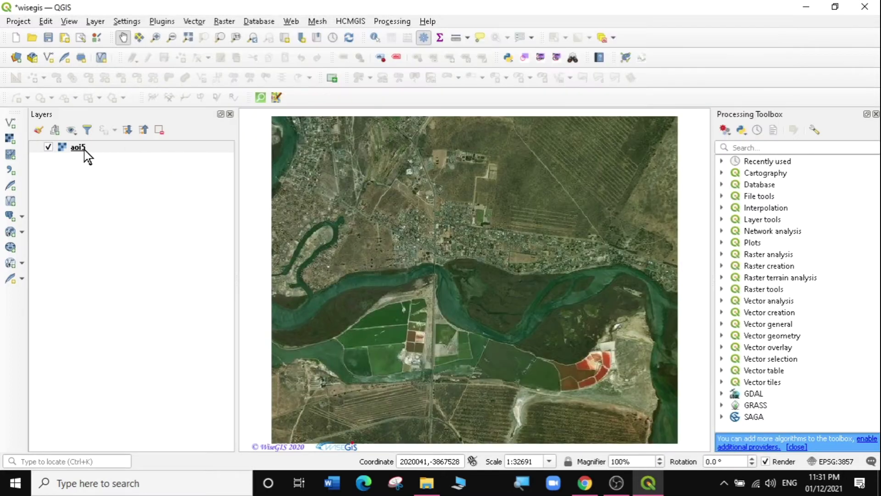
scroll(501, 292, "down", 2)
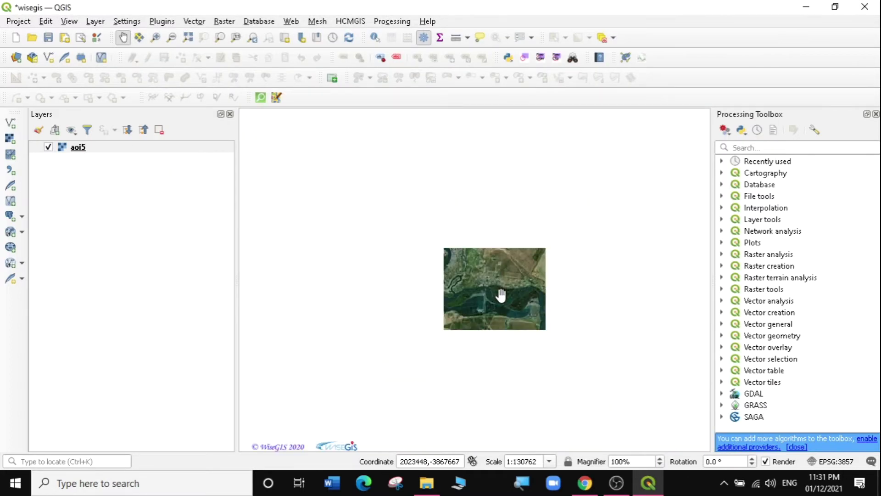
scroll(482, 301, "up", 2)
scroll(528, 250, "up", 2)
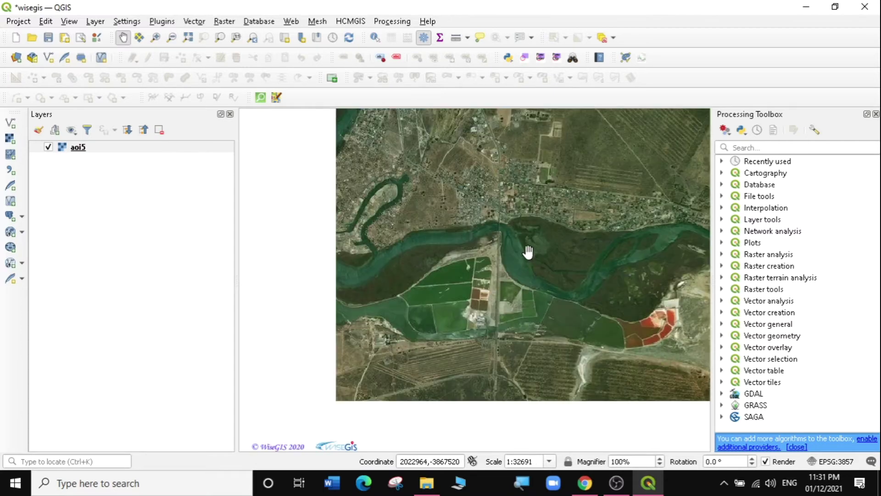
left_click_drag(522, 216, 460, 344)
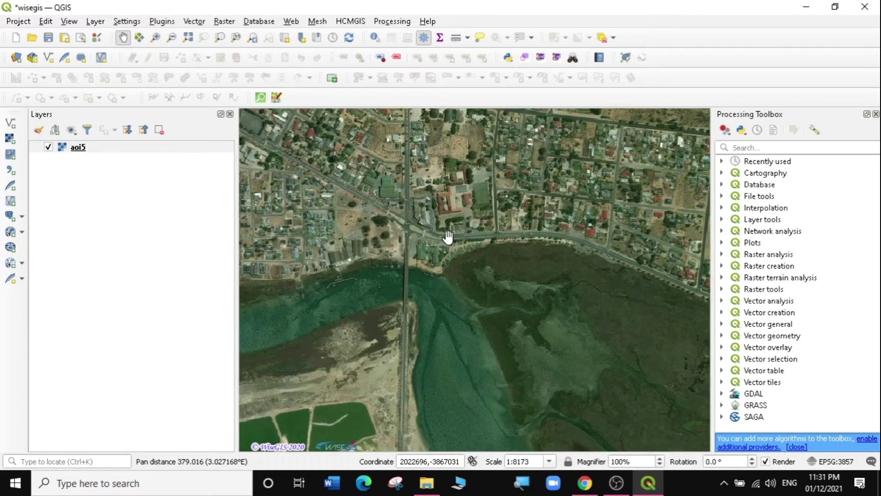
left_click_drag(448, 240, 449, 290)
scroll(446, 279, "up", 1)
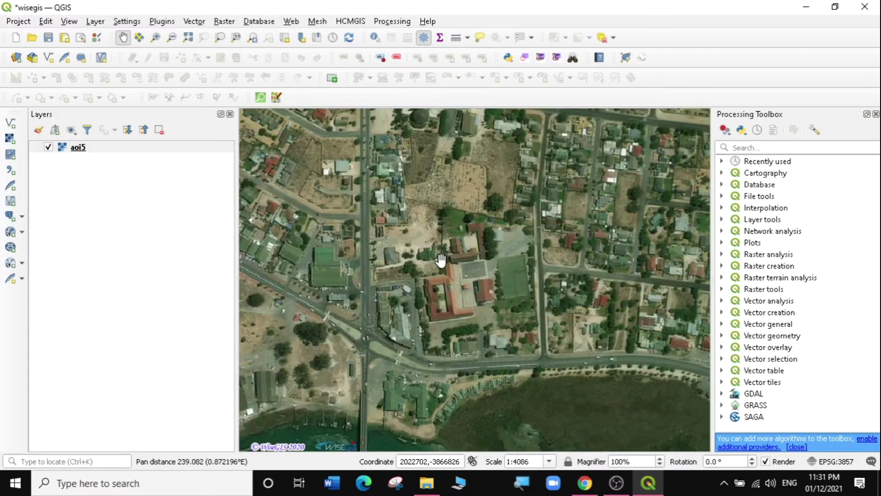
left_click_drag(434, 298, 418, 237)
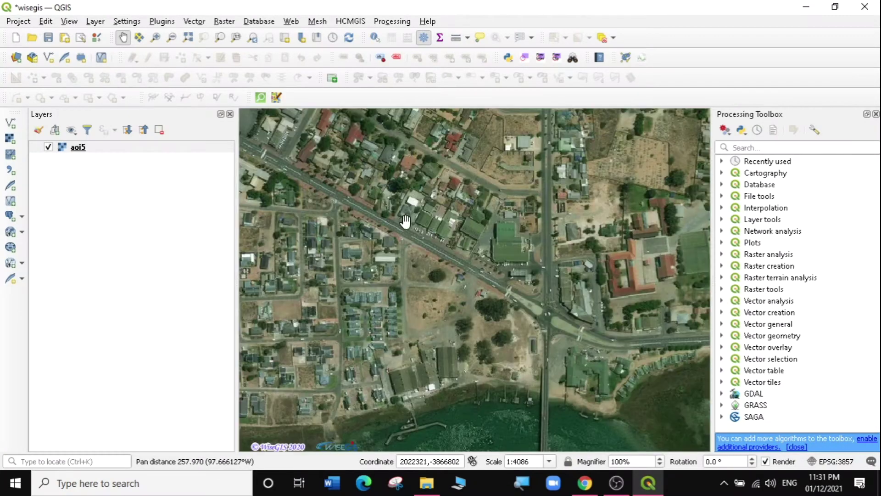
left_click_drag(358, 235, 394, 239)
scroll(394, 239, "up", 1)
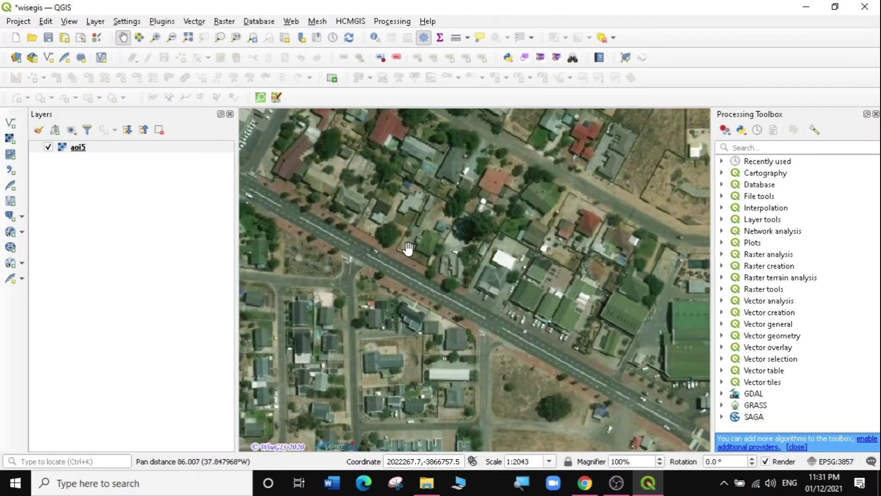
scroll(650, 312, "down", 4)
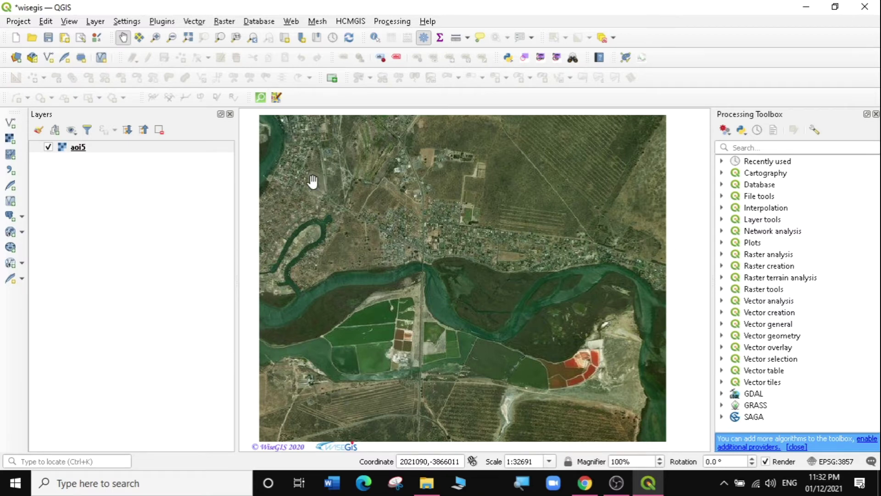
Start the Create Grid research tool and set the grid type to Rectangle (Polygon)
left_click(194, 22)
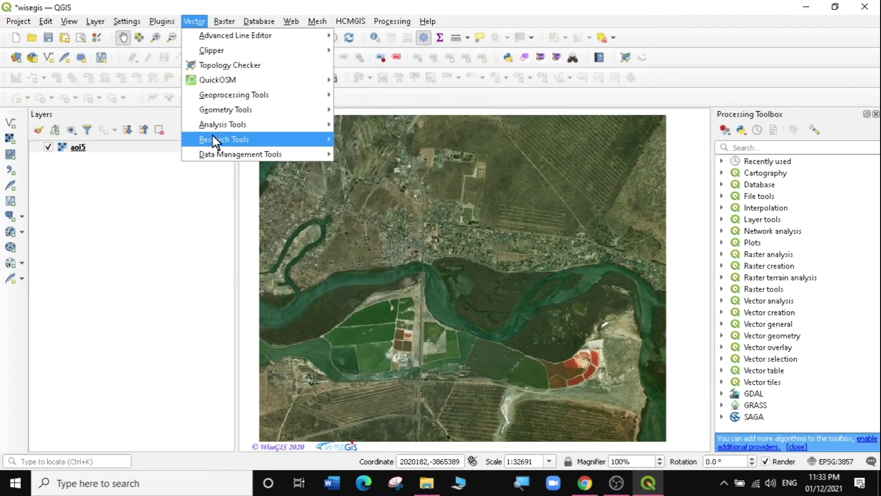
mouse_move(216, 142)
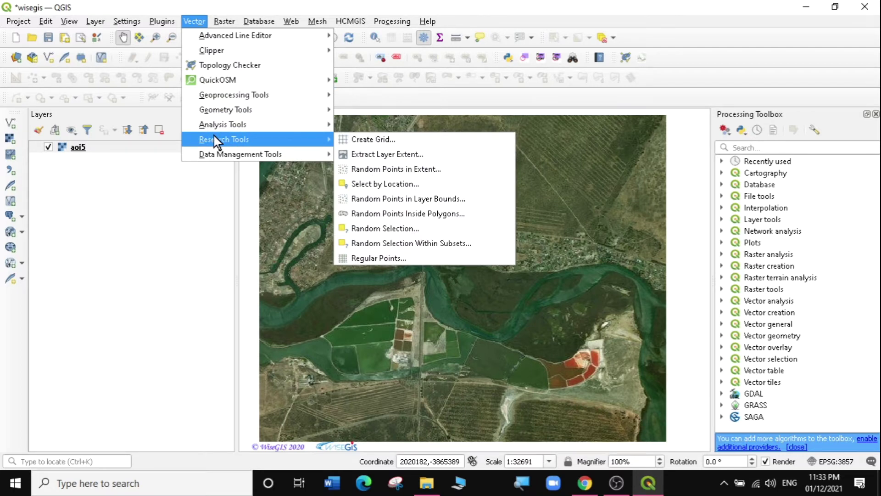
left_click(378, 141)
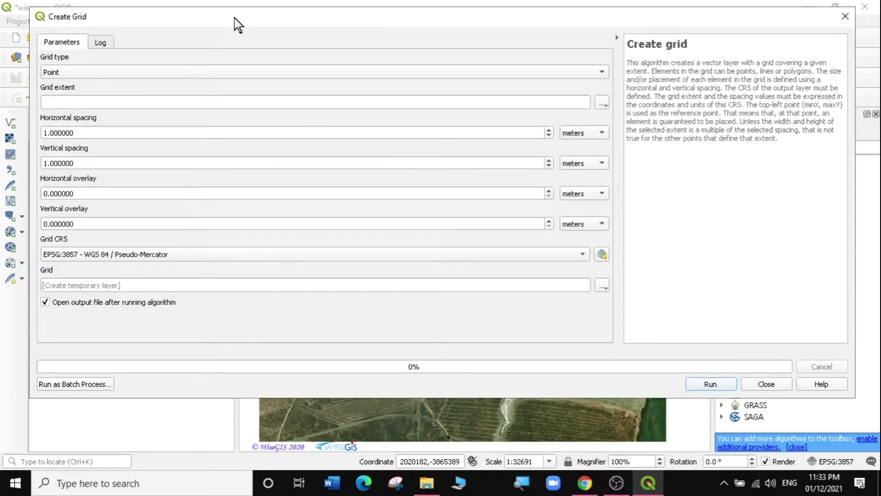
left_click_drag(246, 27, 258, 58)
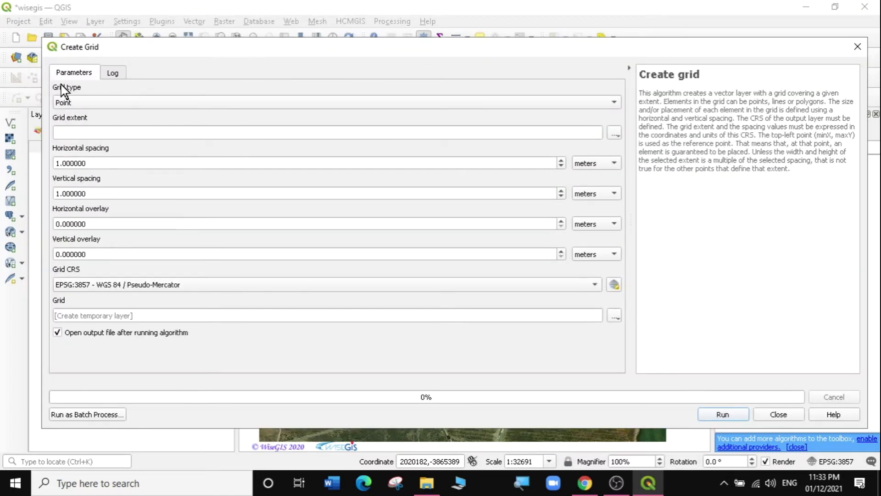
left_click(106, 103)
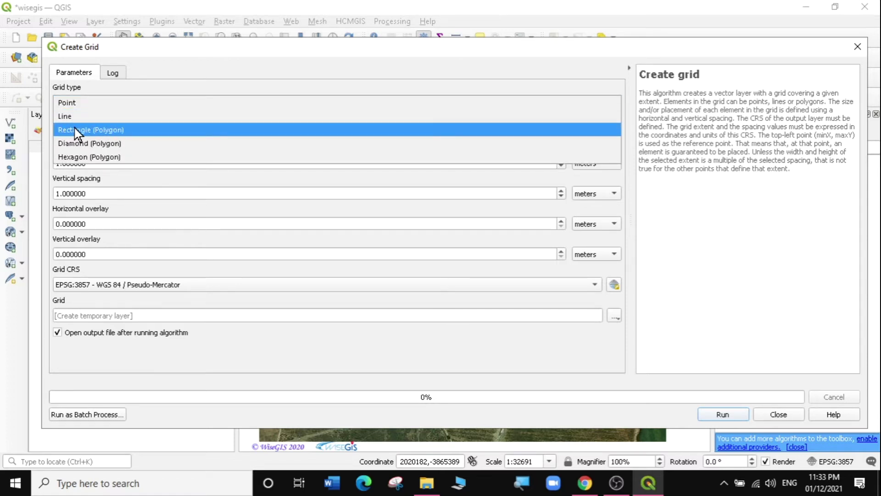
left_click(95, 131)
left_click(101, 105)
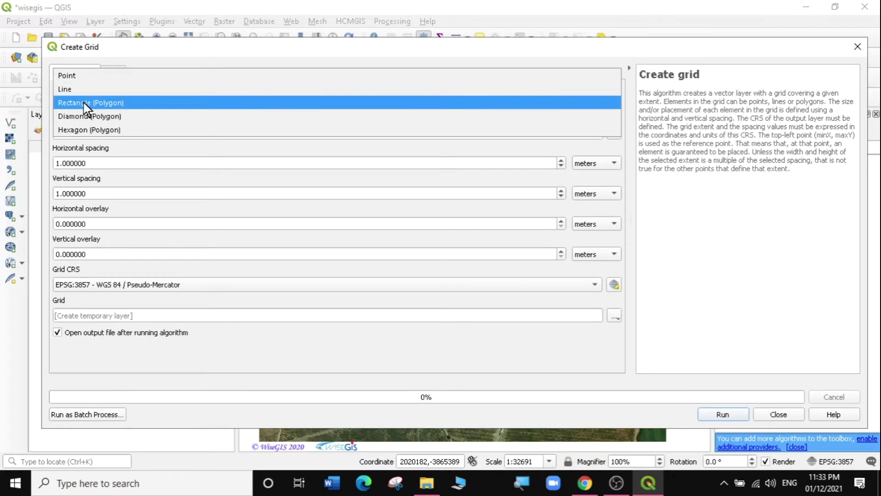
left_click(85, 104)
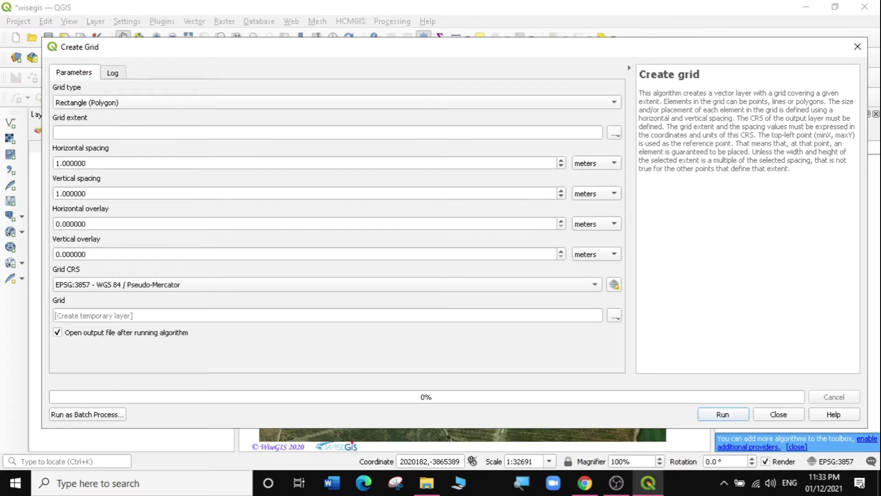
Calculate the grid extent from the aoi5 layer
left_click(615, 134)
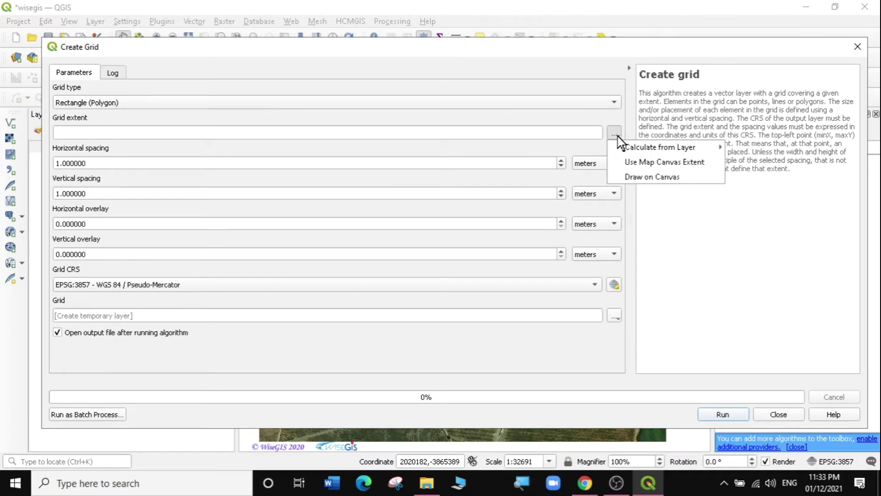
mouse_move(627, 148)
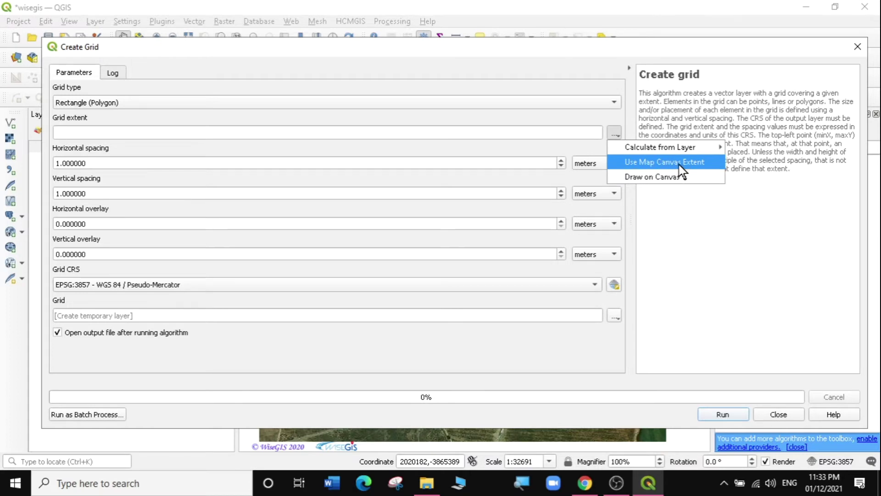
mouse_move(683, 148)
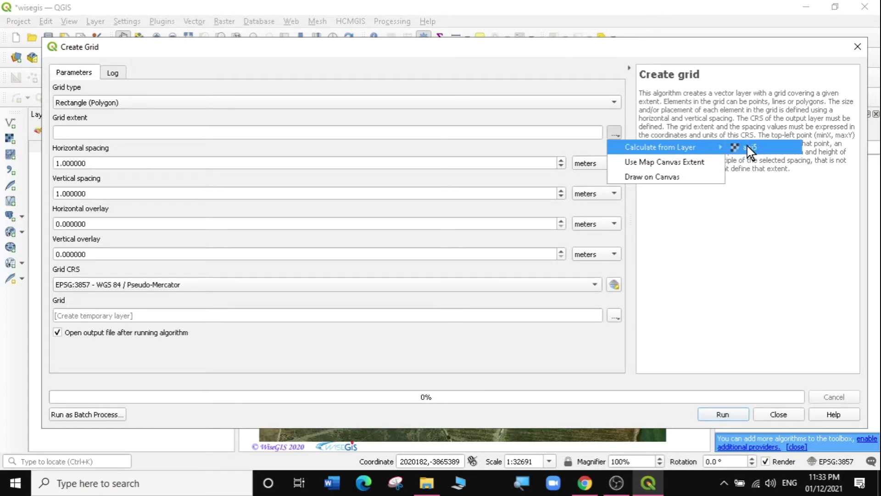
left_click(749, 148)
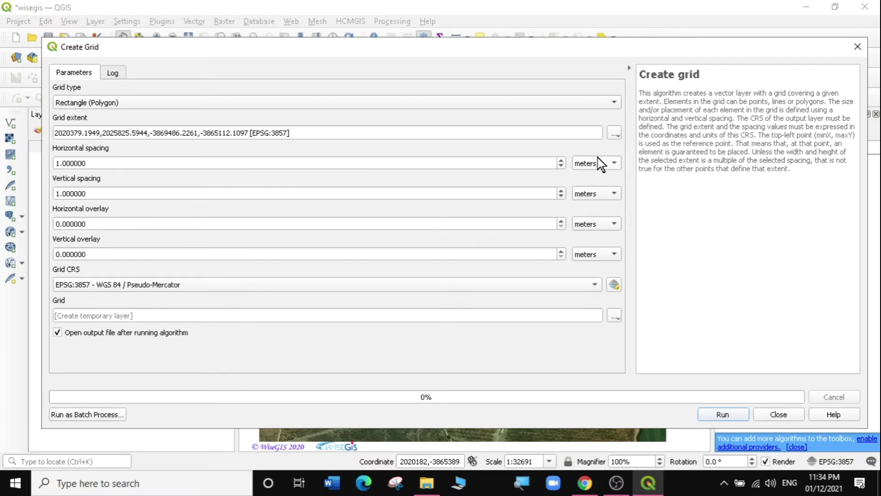
Set the grid's horizontal spacing to 500 meters and its vertical spacing to 400 meters
left_click(57, 163)
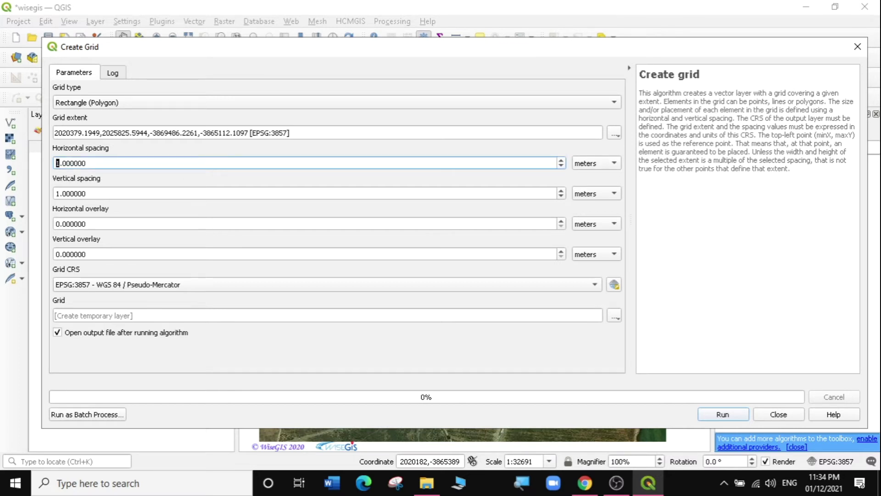
type("5")
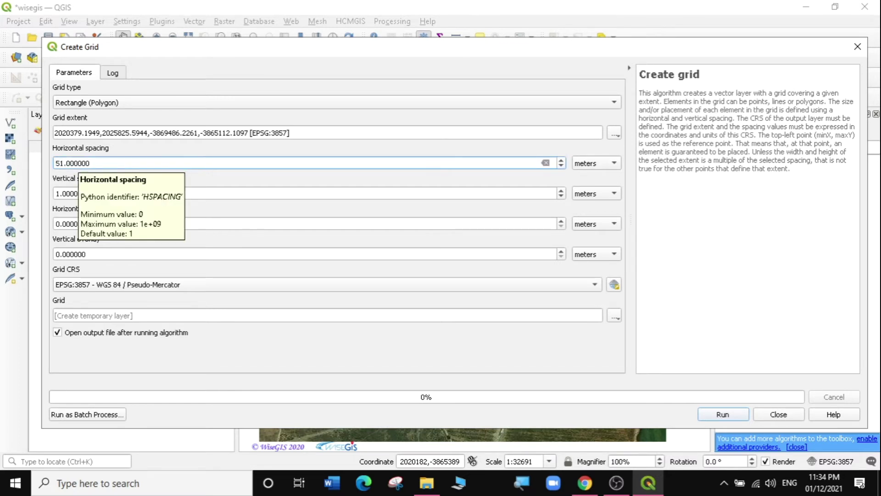
type("00")
left_click(57, 193)
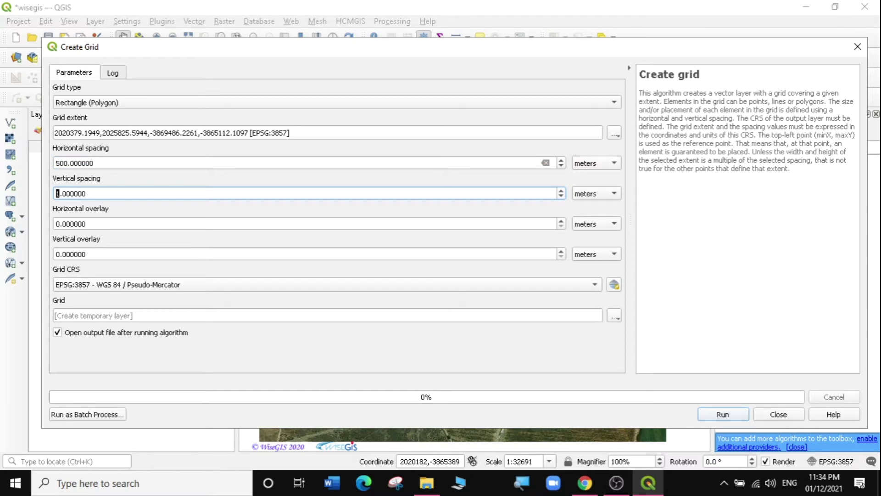
type("4")
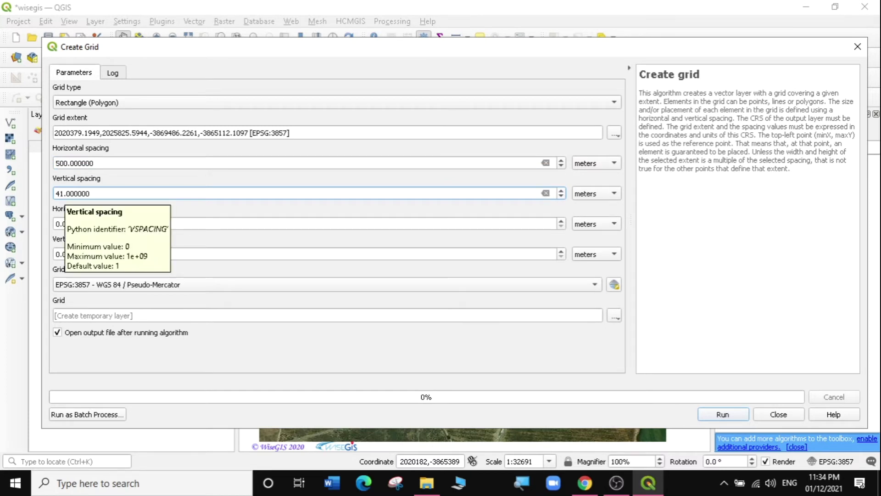
type("00")
left_click(95, 163)
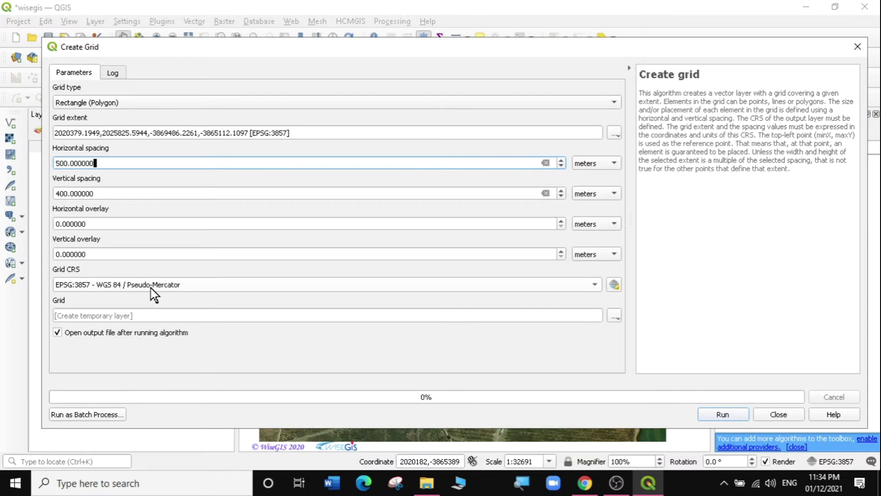
mouse_move(154, 294)
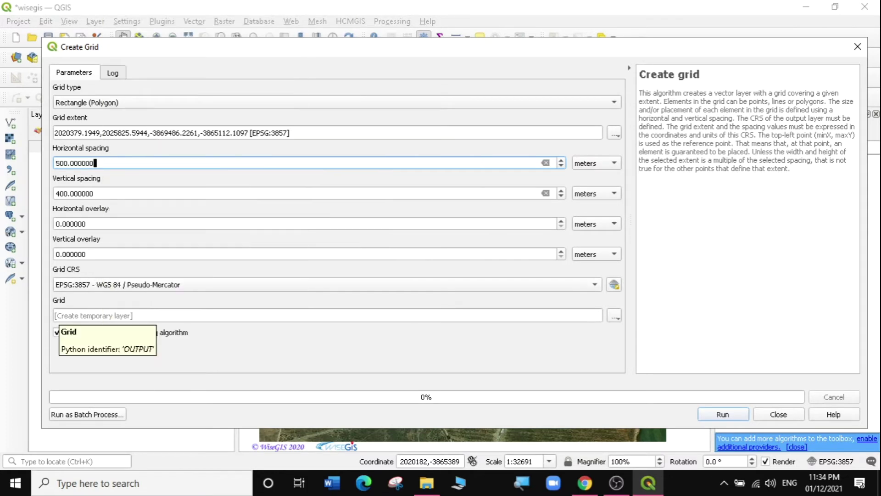
Choose to save the grid to a file, and create and open a new folder named grids inside Desktop > GIS > data
left_click(615, 316)
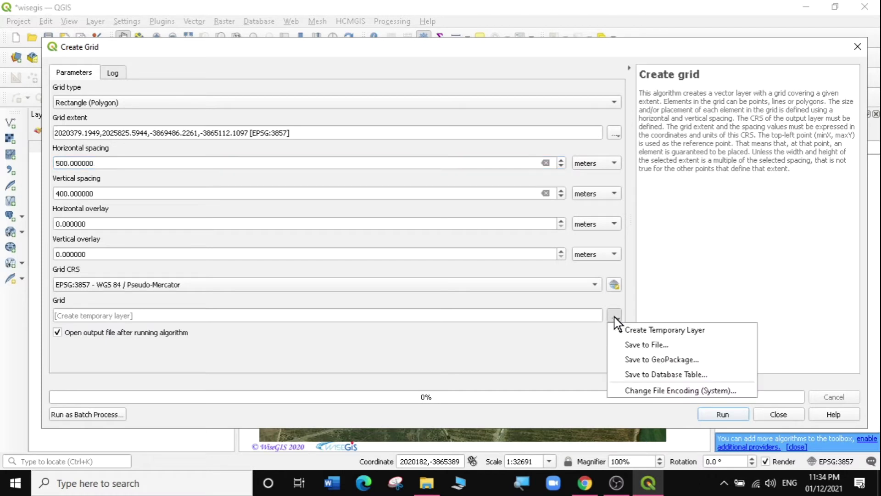
left_click(646, 344)
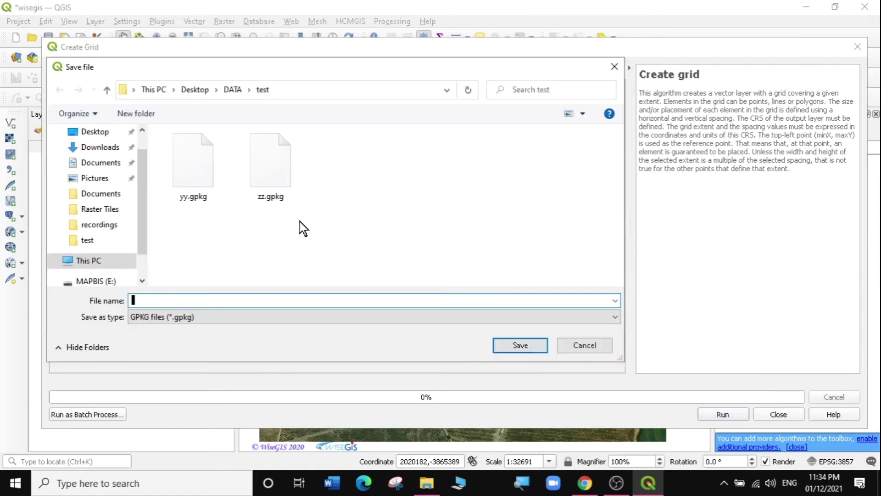
left_click(196, 90)
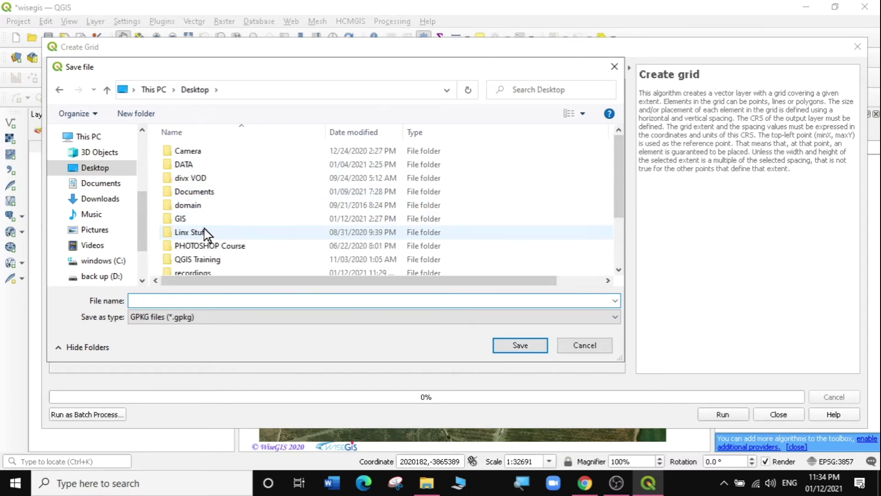
left_click(185, 219)
double_click(186, 220)
double_click(193, 155)
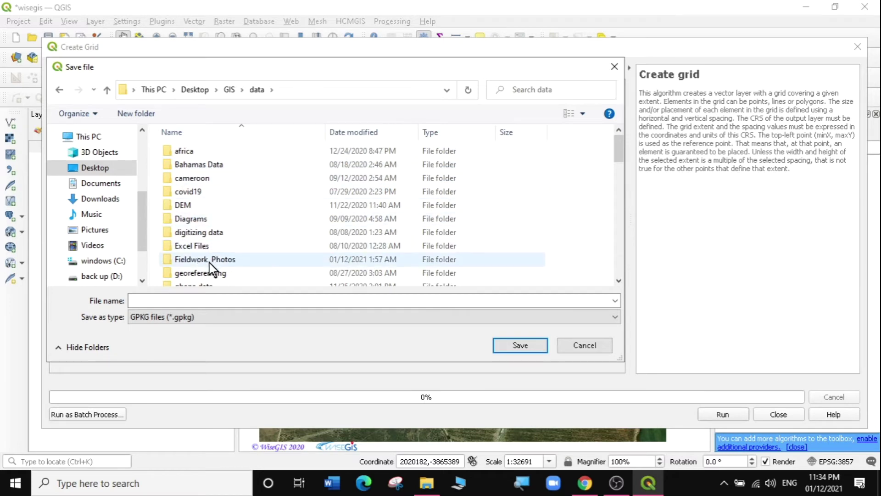
left_click(134, 112)
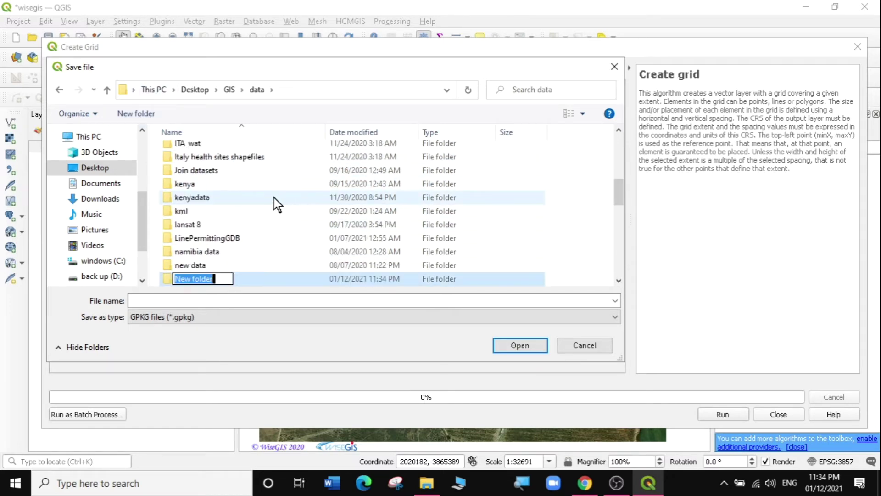
type("gr")
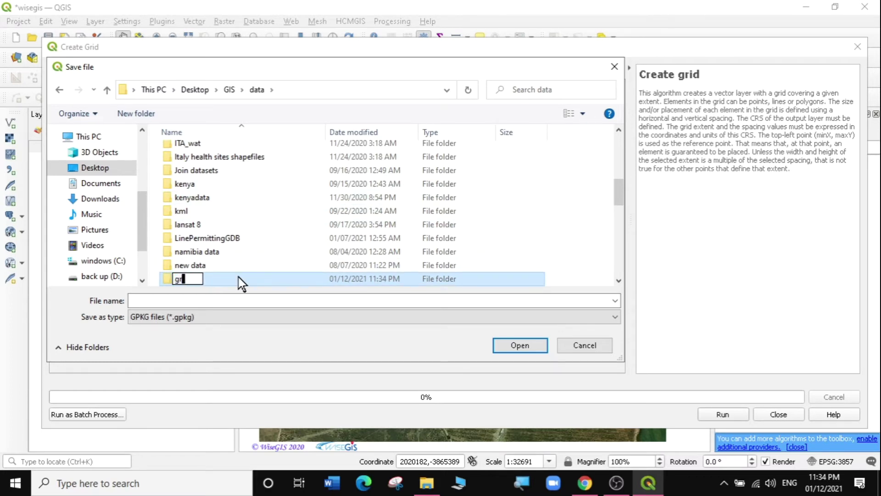
type("ids")
double_click(177, 280)
Save the grid output as the GPKG file grid500by400 in the grids folder and run the grid creation
left_click(133, 301)
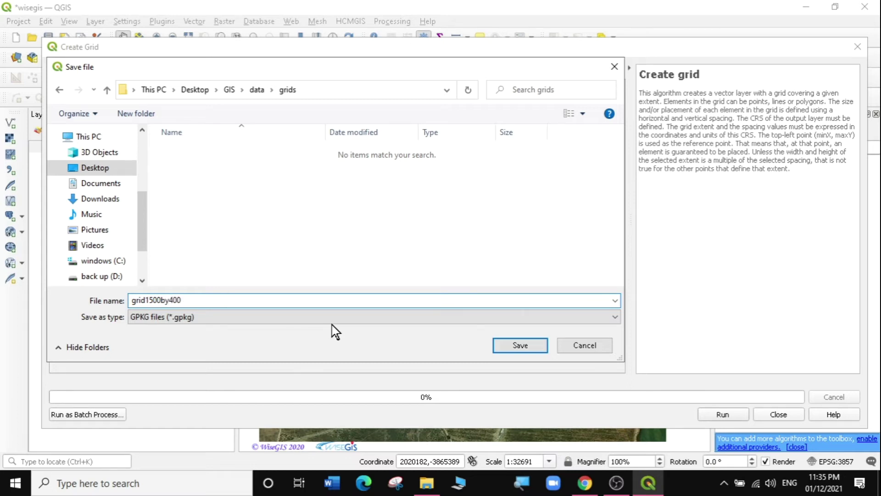
left_click(147, 300)
key("Delete")
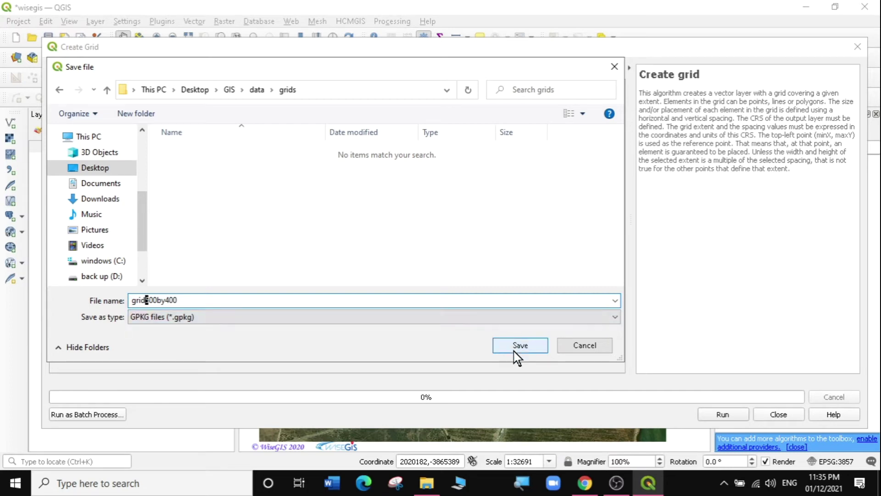
left_click(204, 318)
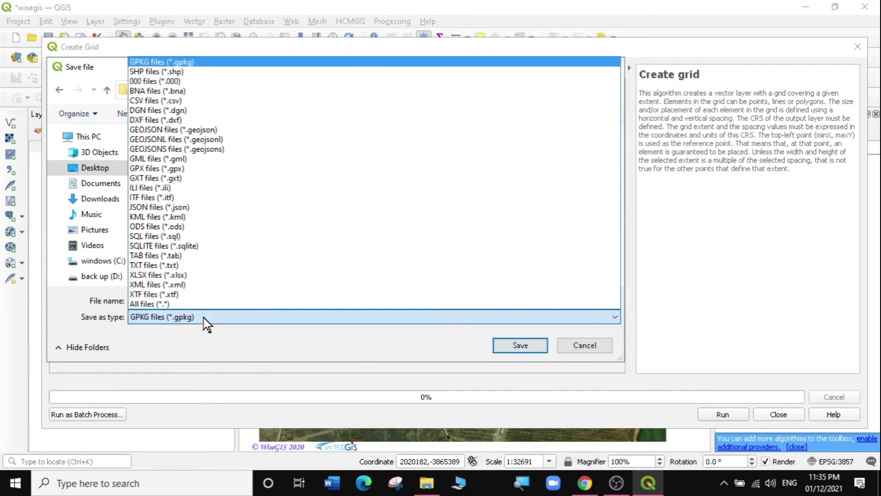
left_click(153, 62)
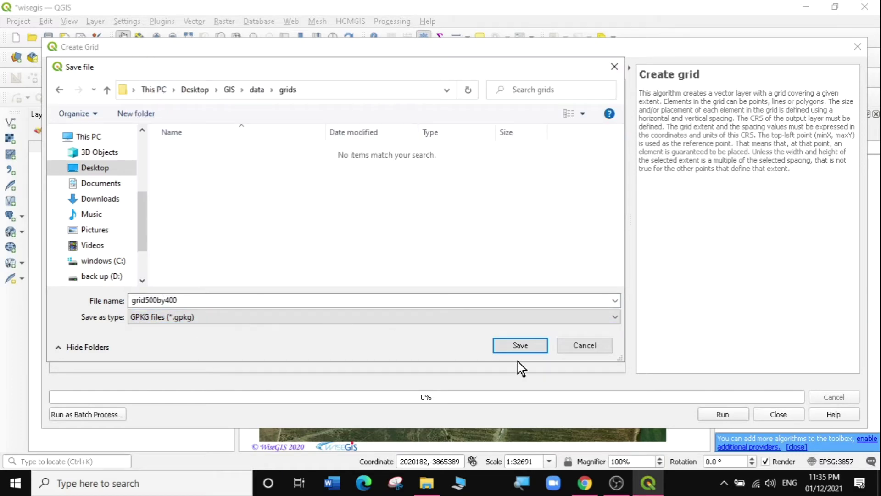
left_click(520, 345)
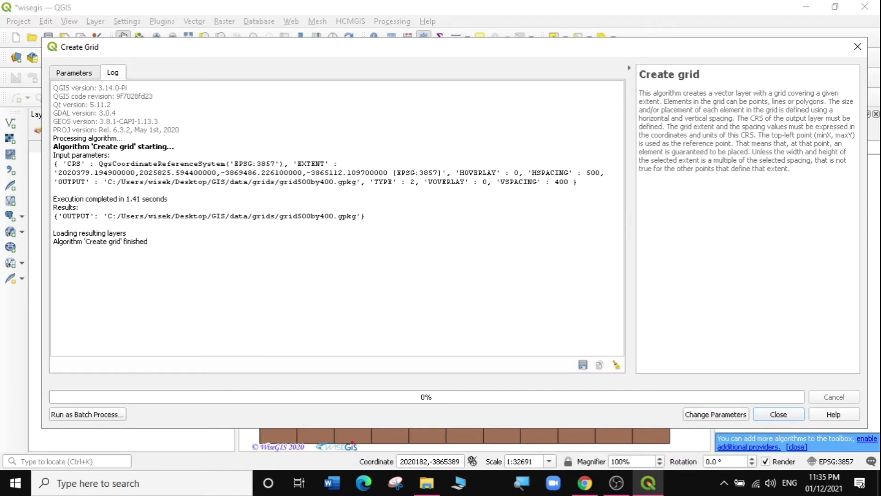
left_click_drag(169, 199, 65, 198)
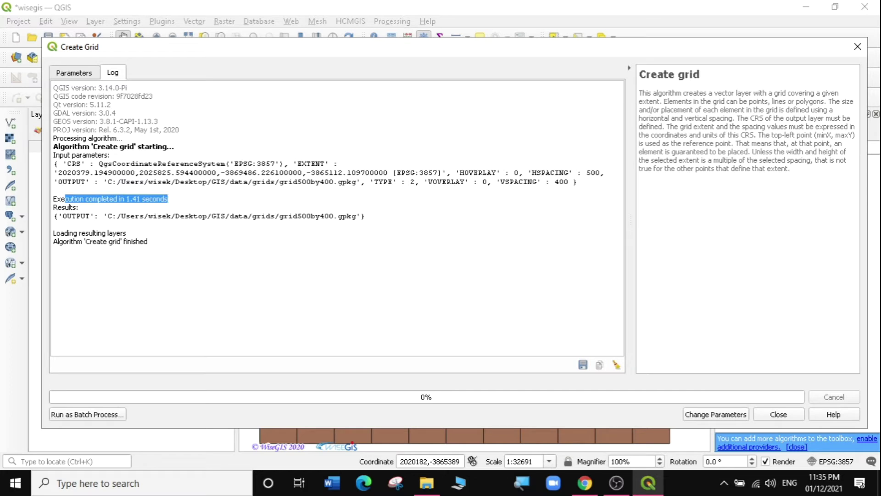
left_click(777, 416)
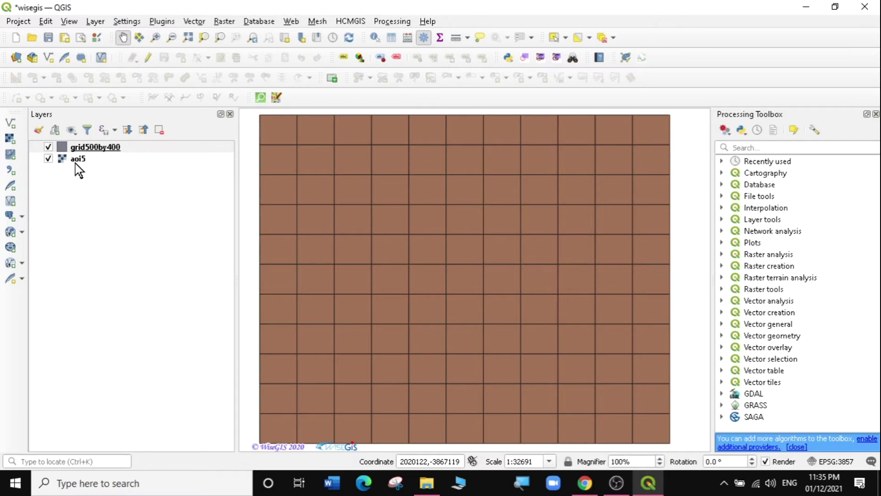
Change the grid500by400 layer's fill symbol layer type to Outline: Simple line
mouse_move(79, 146)
left_mouse_down()
mouse_move(74, 175)
mouse_move(76, 150)
left_mouse_up()
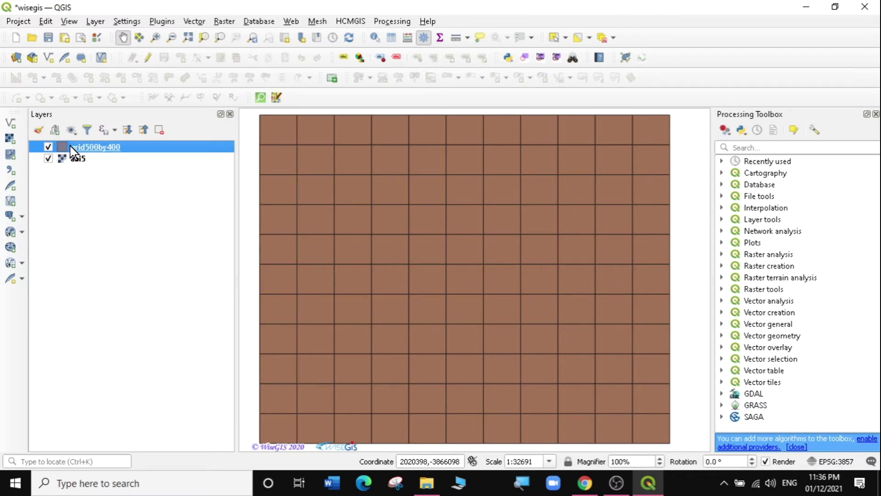
right_click(81, 151)
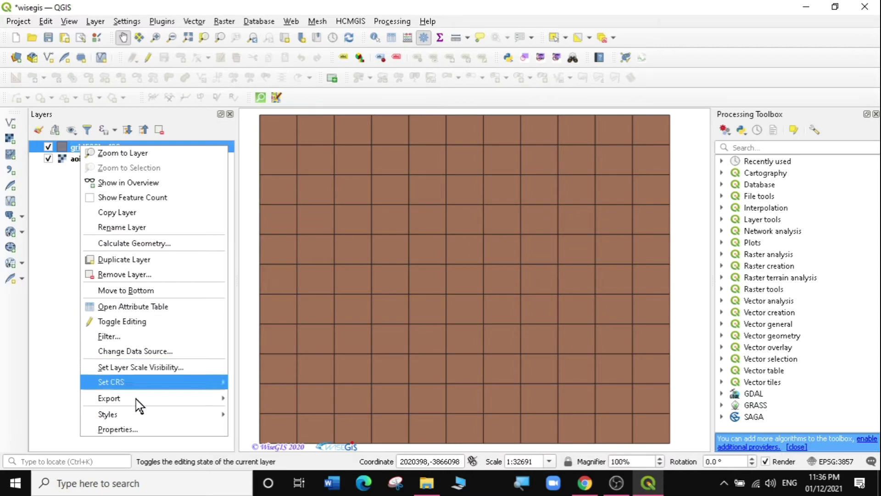
left_click(135, 431)
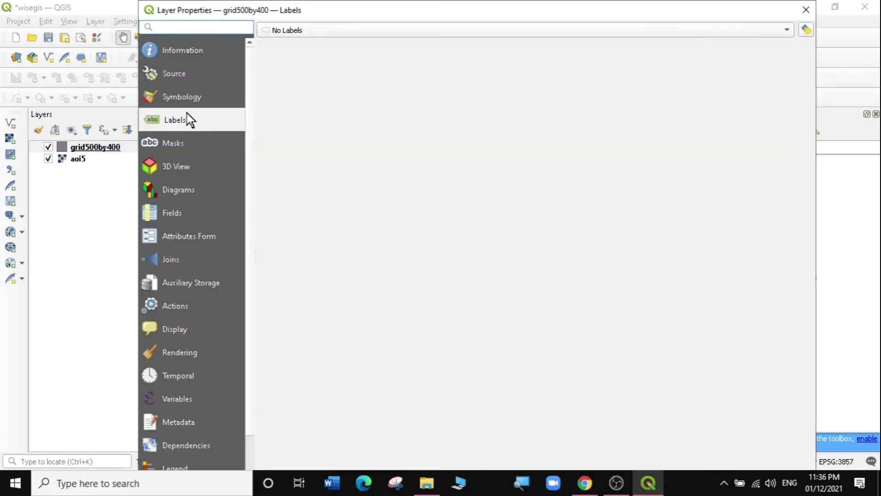
left_click(183, 96)
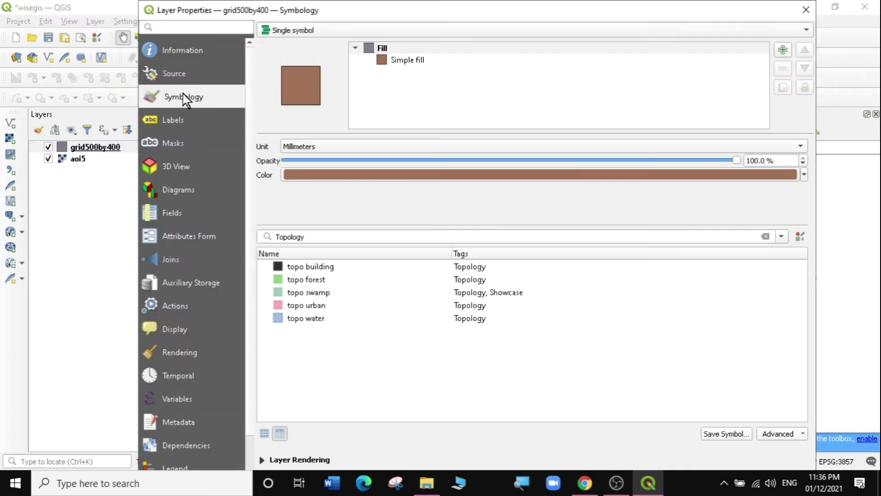
left_click(407, 60)
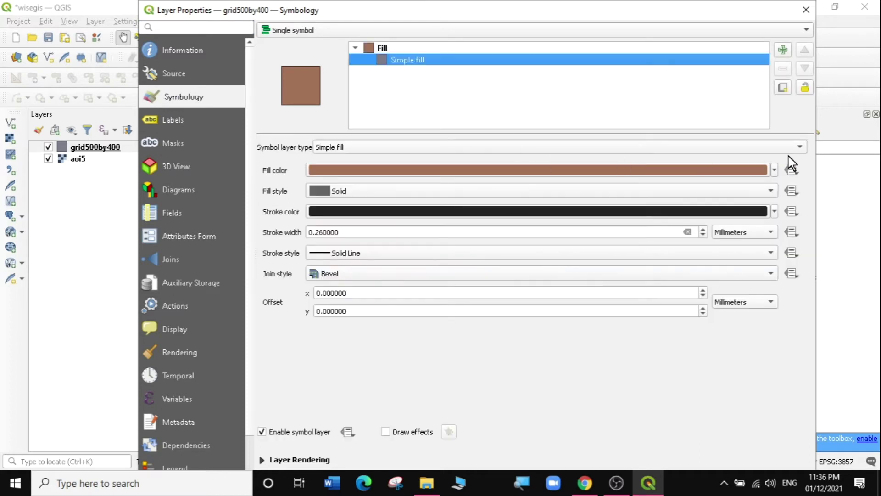
left_click(801, 147)
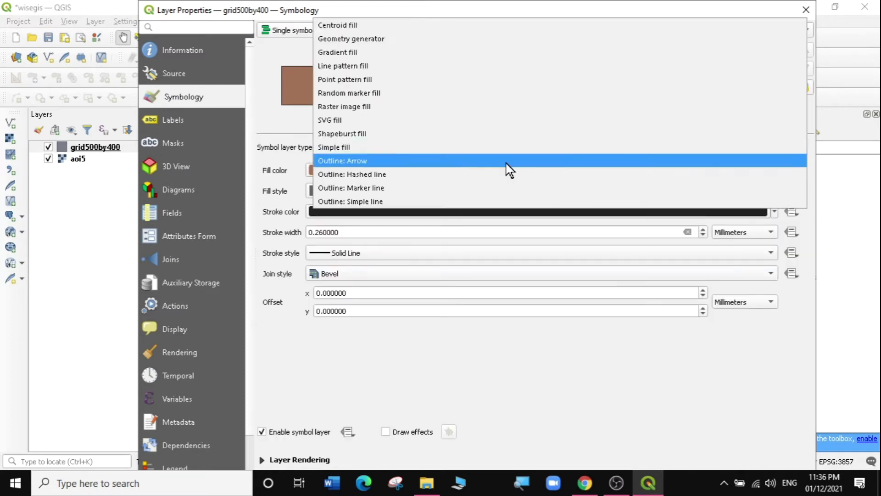
left_click(349, 202)
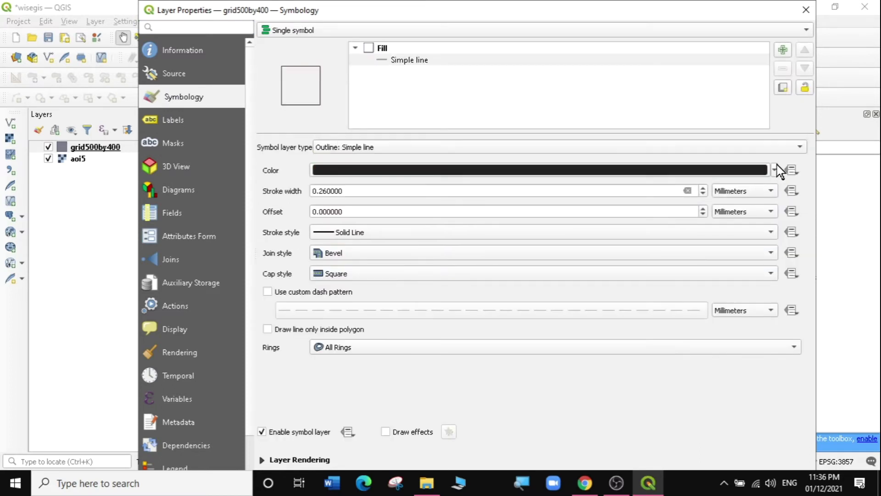
Set the grid outline's color to cyan and its stroke width to 0.66 millimeters, and apply the style
left_click(775, 171)
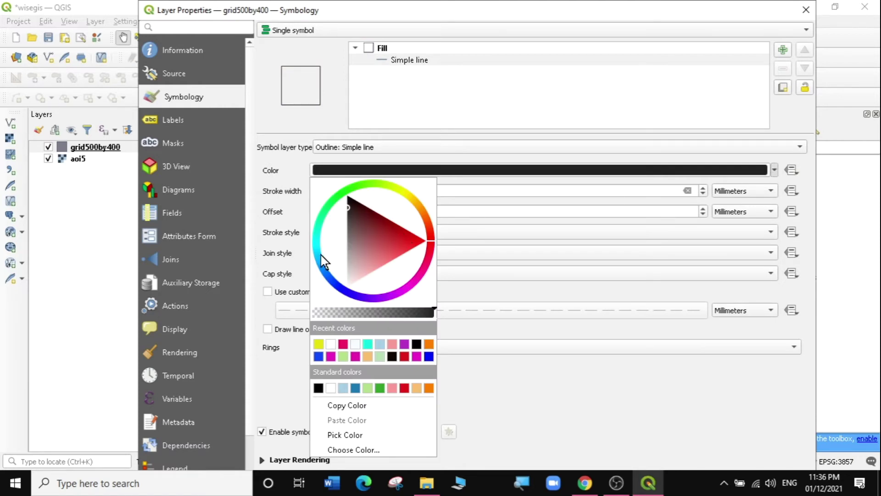
left_click(315, 240)
left_click(325, 238)
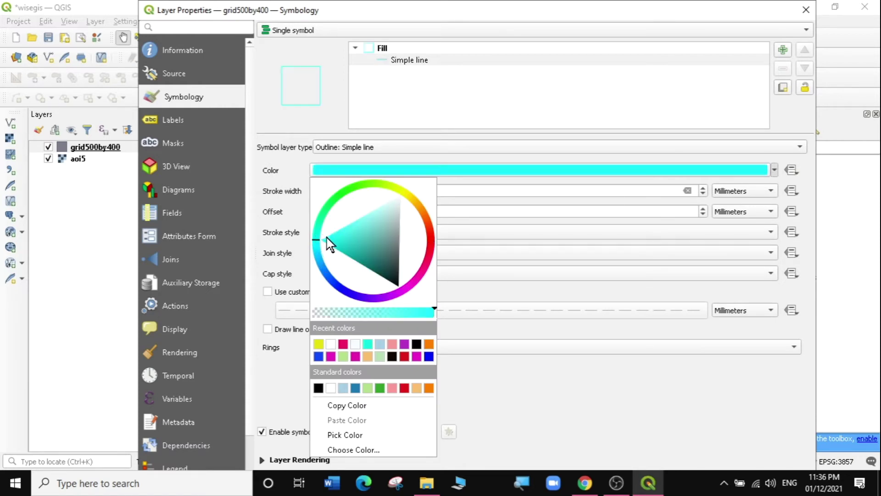
left_click(279, 150)
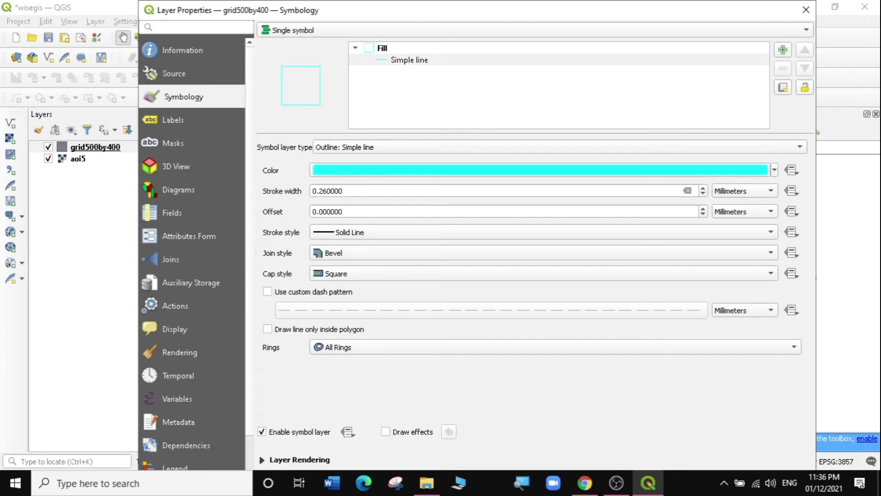
double_click(702, 188)
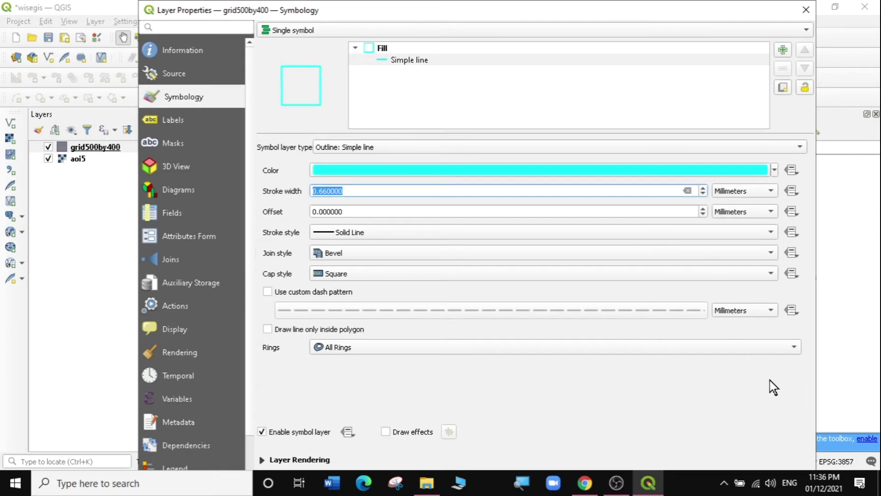
mouse_move(569, 4)
left_mouse_down()
mouse_move(549, 151)
mouse_move(555, 32)
left_mouse_up()
left_click(728, 357)
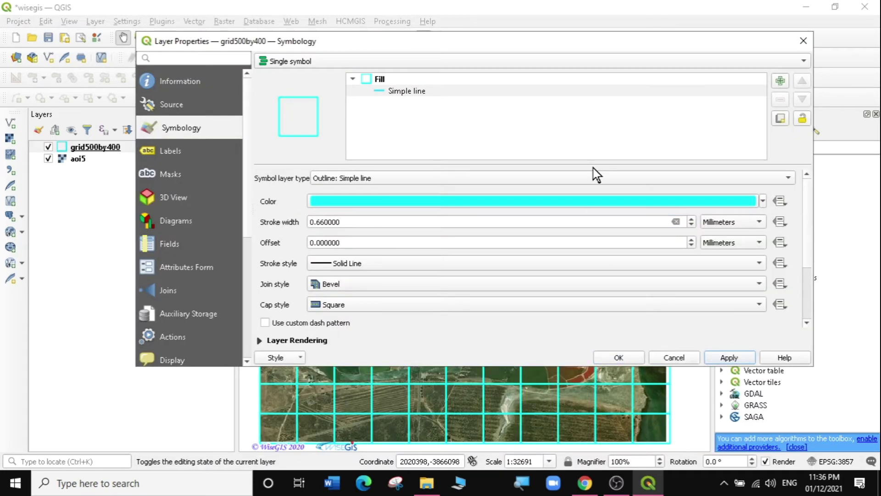
left_click_drag(665, 40, 601, 16)
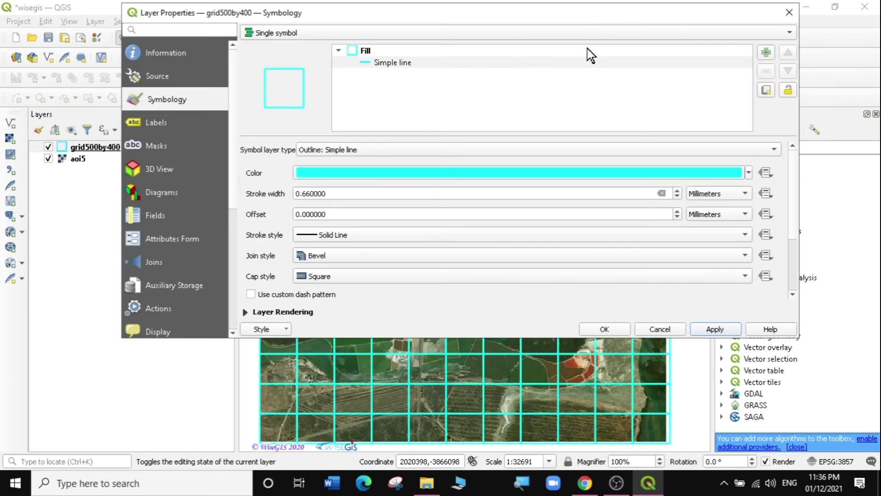
left_click(789, 12)
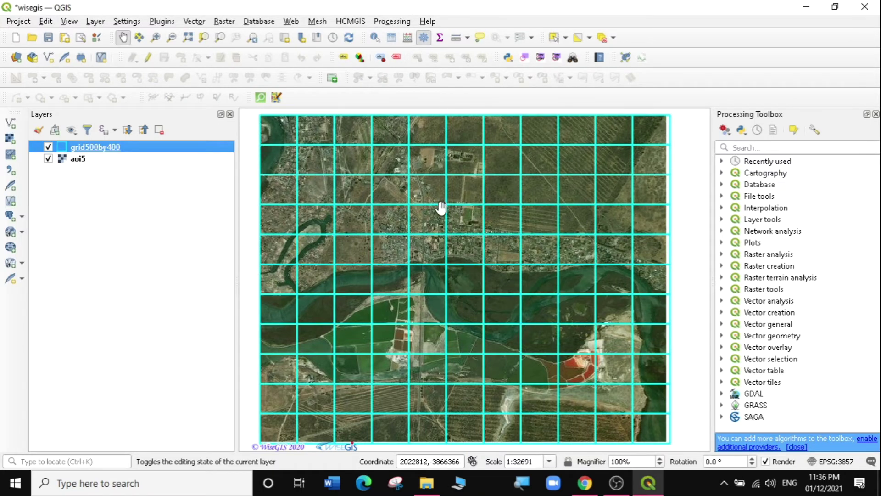
Measure the vertical side of a grid cell along the grid's western edge in meters
left_click_drag(303, 158, 345, 206)
key("ctrl+shift+m")
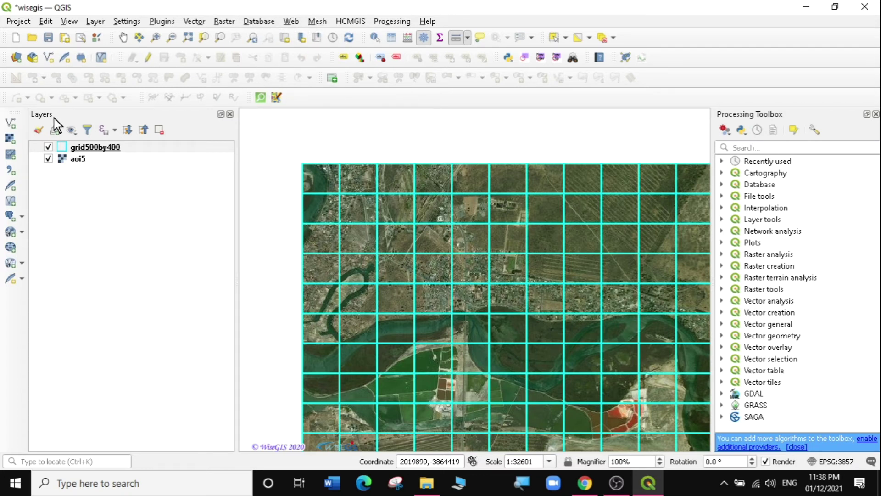
left_click(156, 35)
left_click_drag(288, 149, 373, 220)
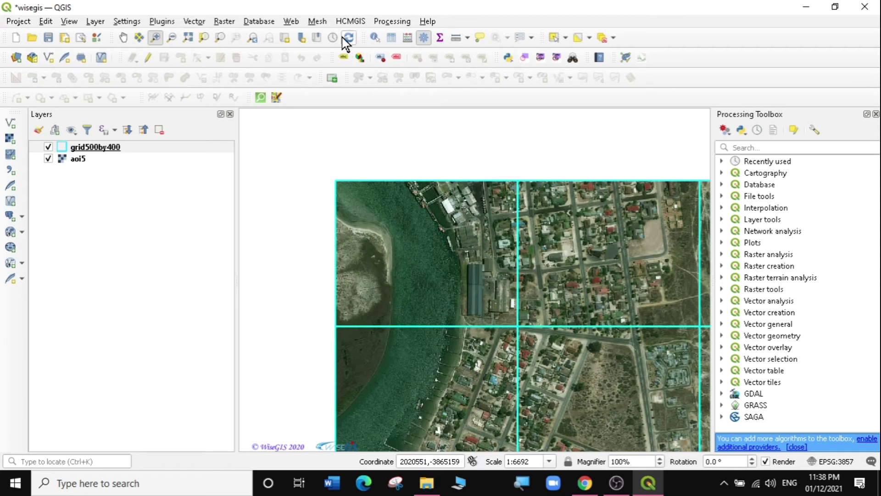
left_click(467, 37)
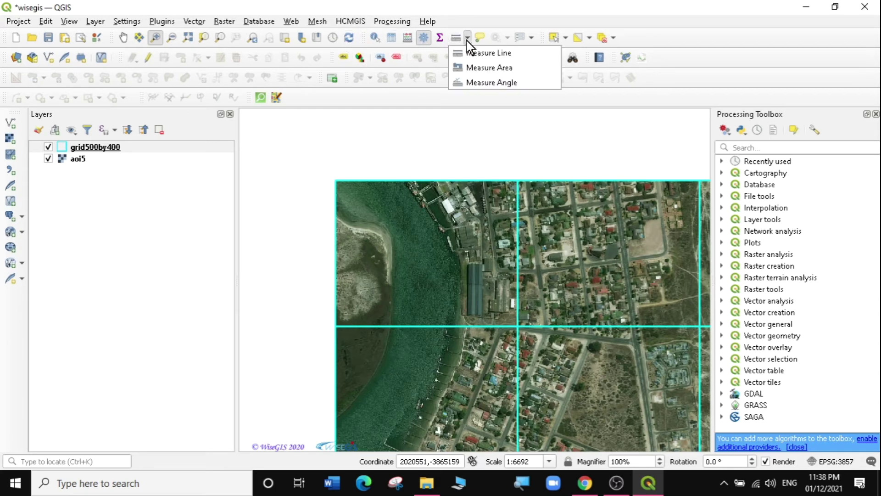
left_click(484, 53)
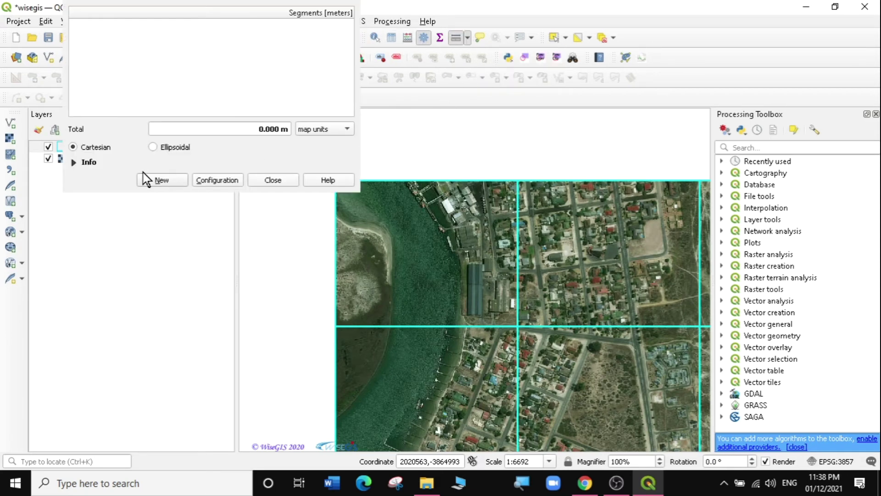
left_click(346, 130)
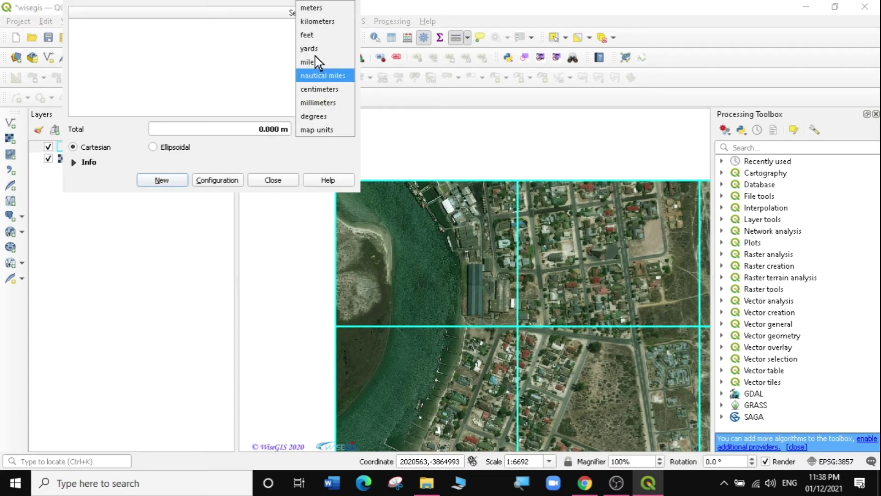
left_click(316, 9)
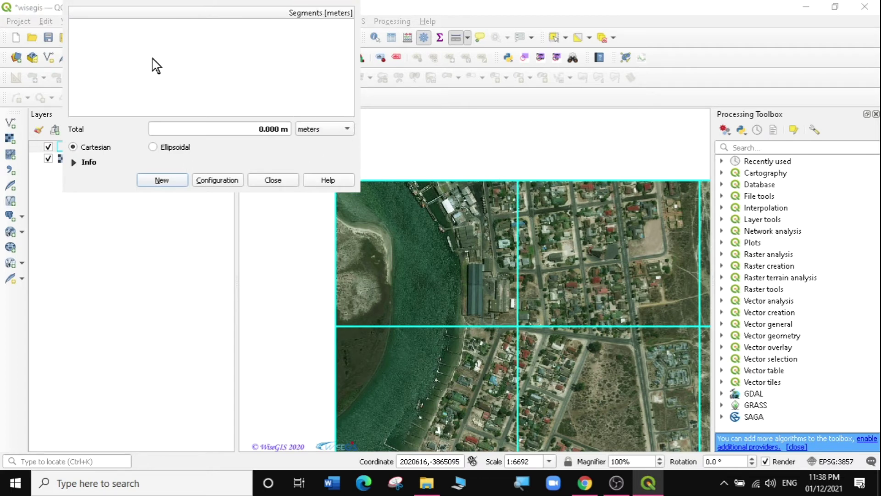
left_click(335, 326)
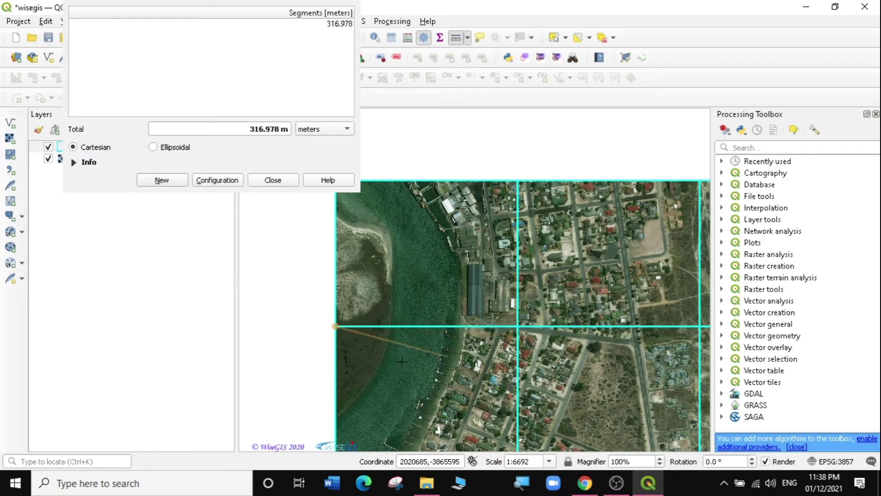
left_click_drag(390, 348, 428, 225)
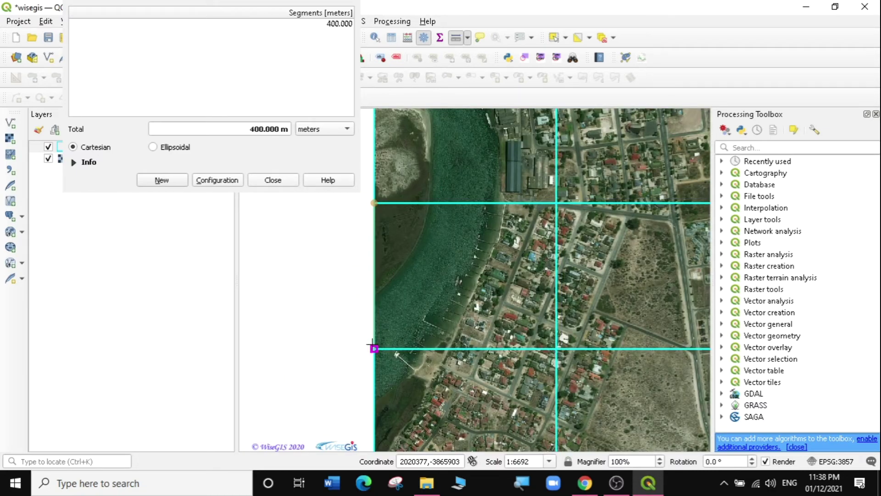
left_click(273, 180)
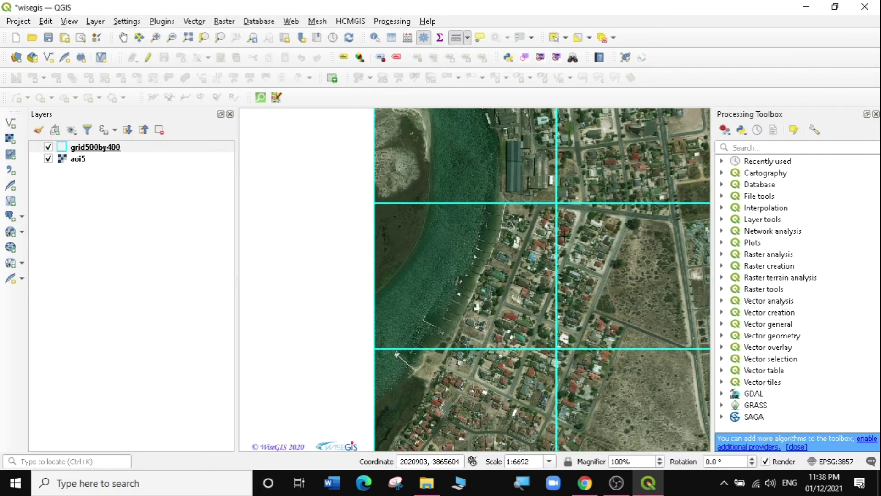
Start another Create grid run and set its grid type to Rectangle (Polygon)
scroll(565, 235, "down", 1)
left_click_drag(564, 225, 487, 223)
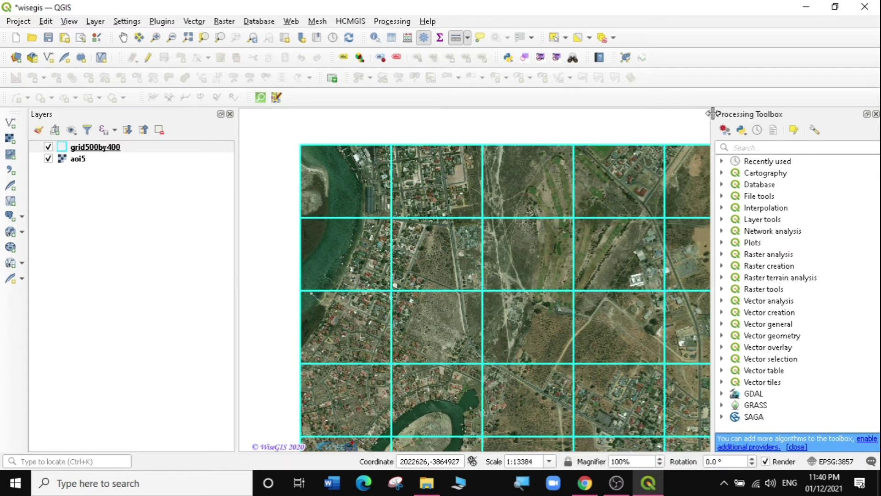
left_click(381, 21)
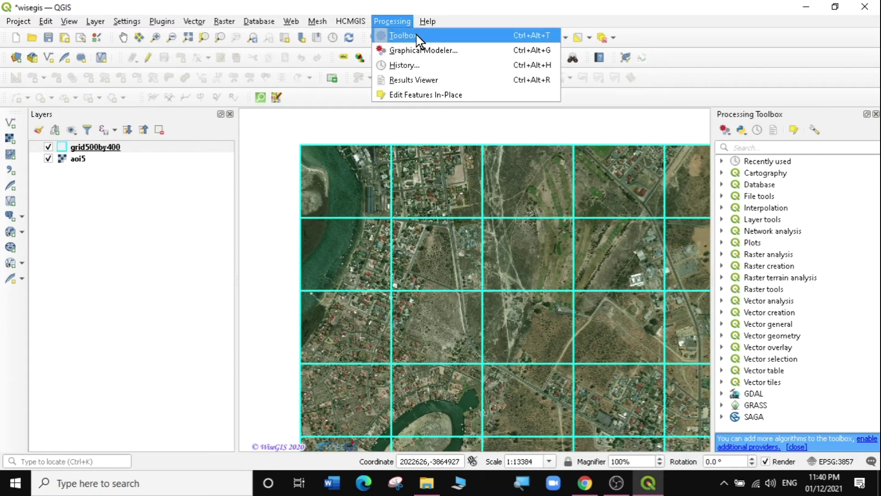
left_click(488, 16)
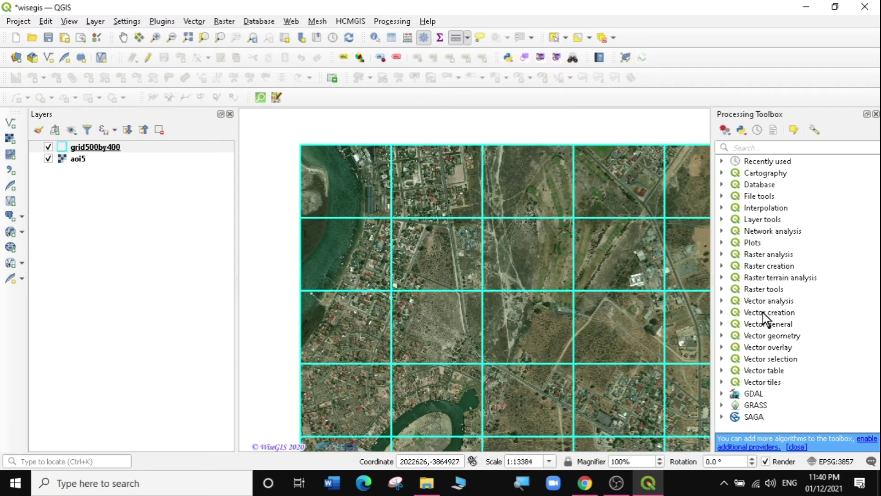
left_click(722, 312)
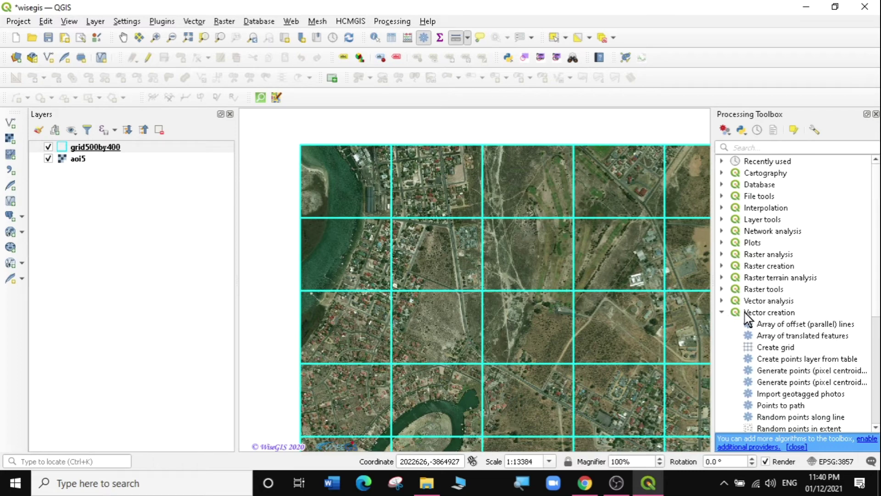
double_click(774, 347)
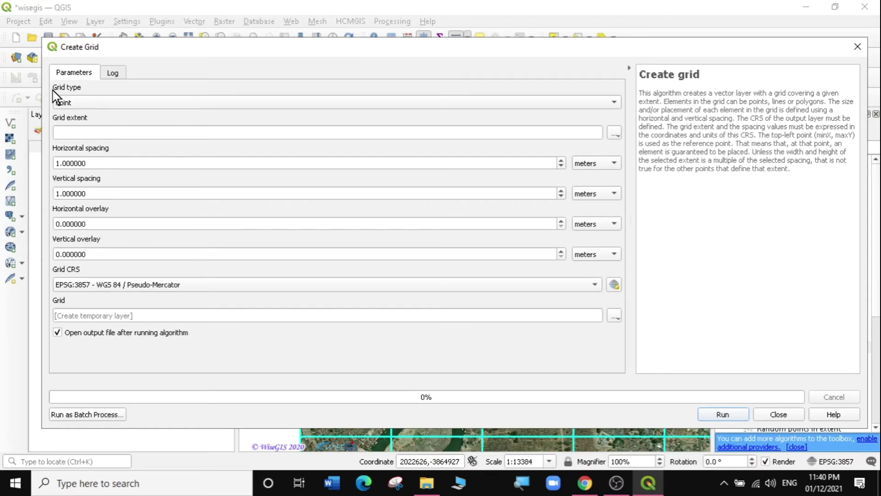
left_click(84, 104)
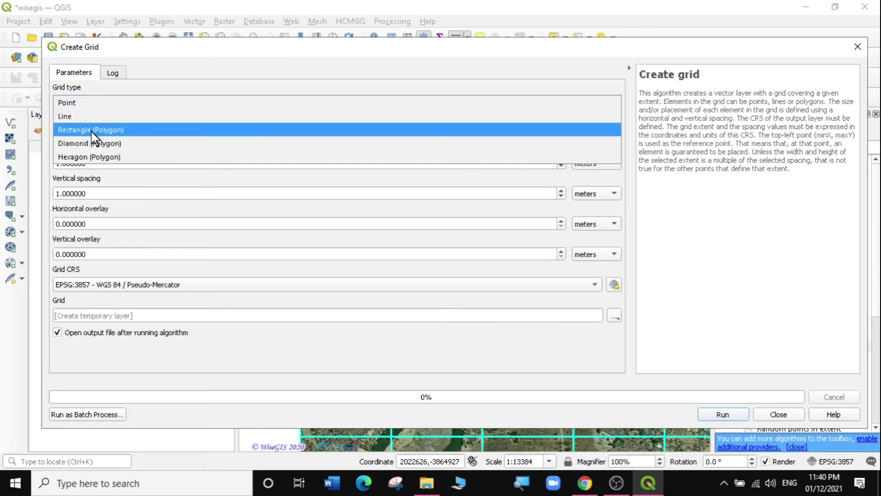
left_click(110, 131)
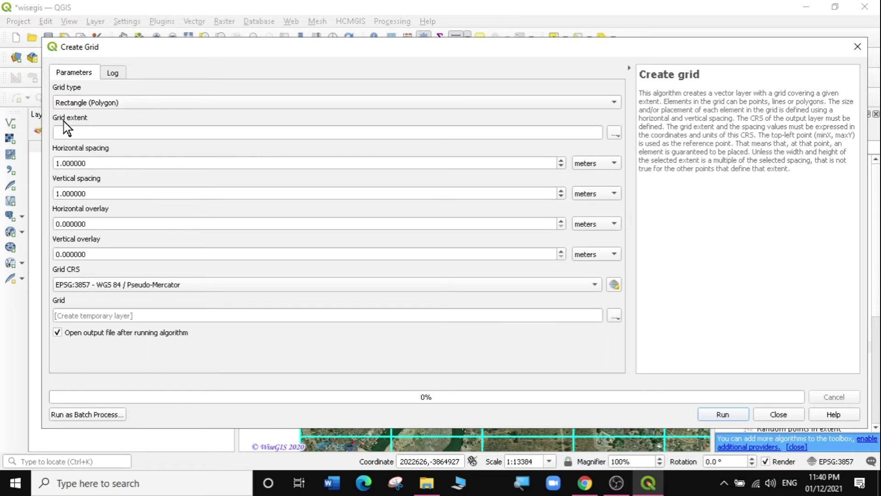
Calculate the grid extent from the aoi5 layer and set both horizontal and vertical spacing to 600 meters
left_click(615, 133)
mouse_move(656, 148)
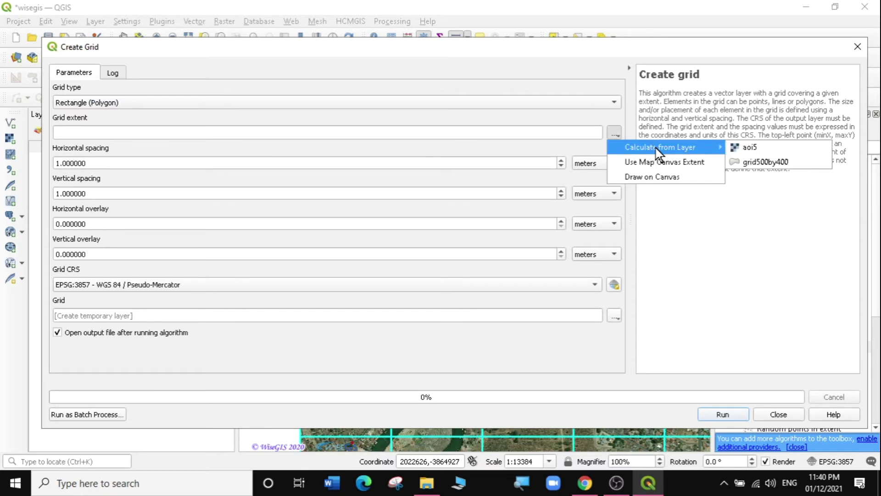
left_click(760, 147)
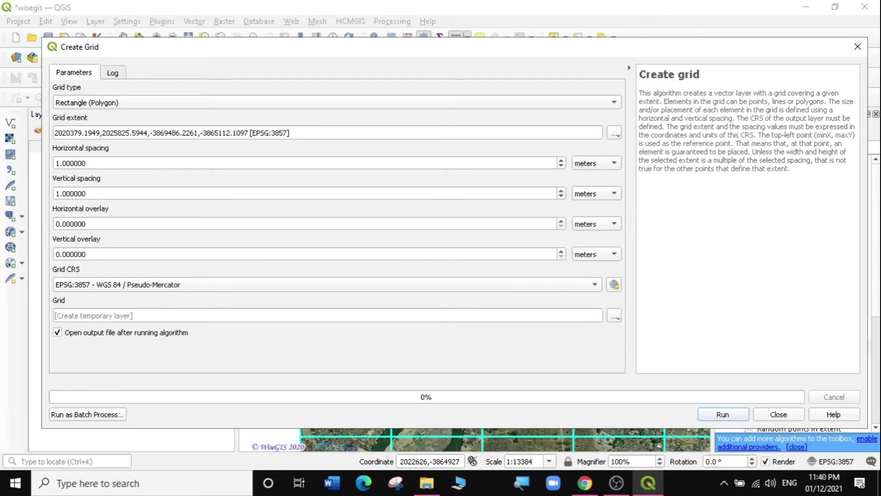
left_click(109, 164)
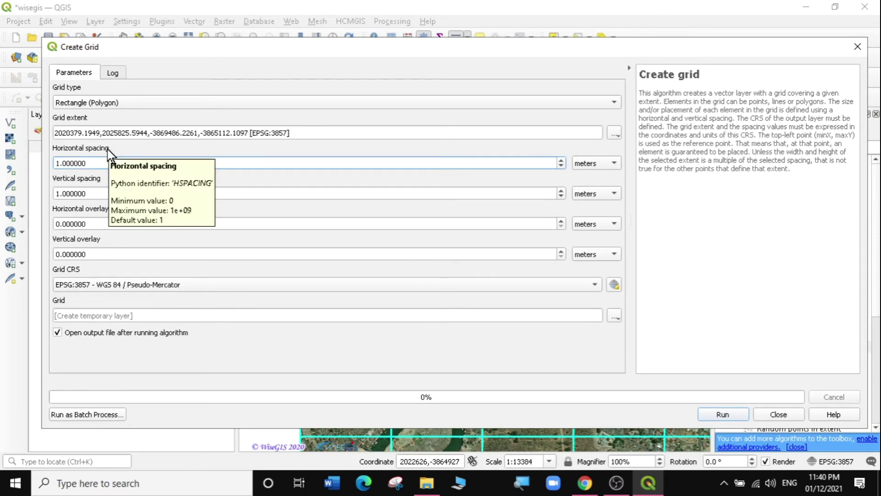
key("BackSpace")
left_click(61, 193)
key("BackSpace")
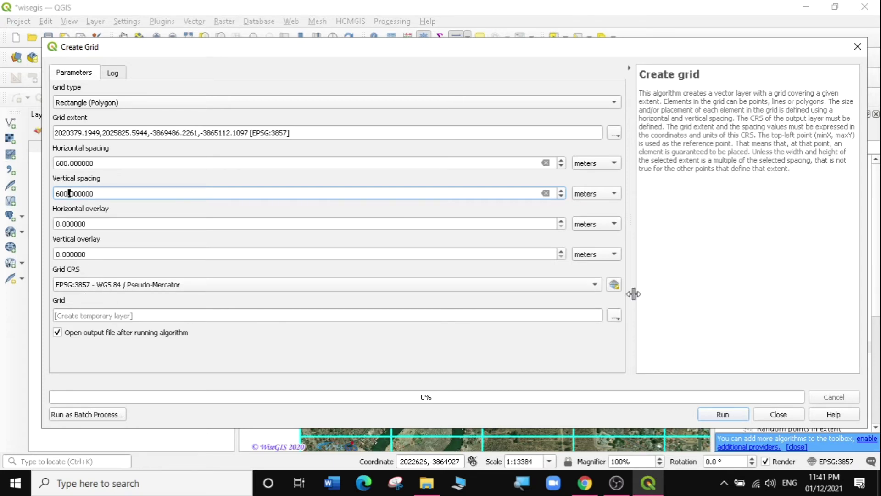
Save the grid output as the GPKG file grid600by600 in the grids folder, run the grid creation and close the dialog
left_click(615, 317)
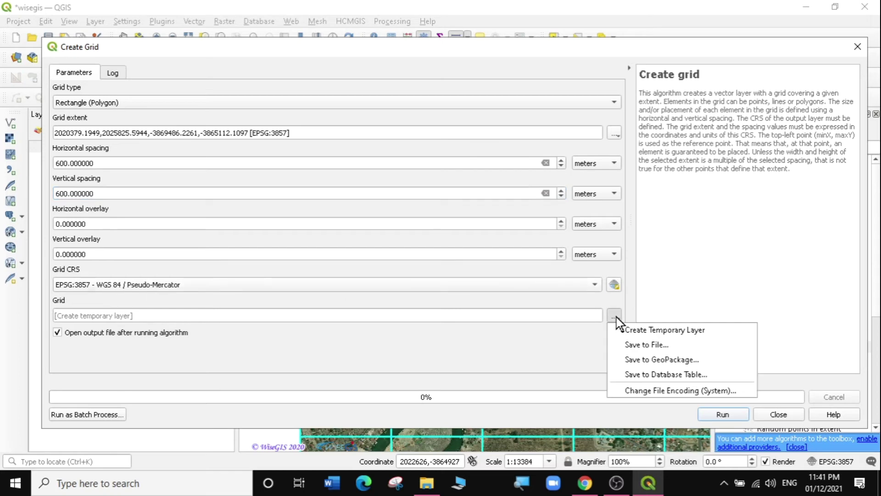
left_click(651, 346)
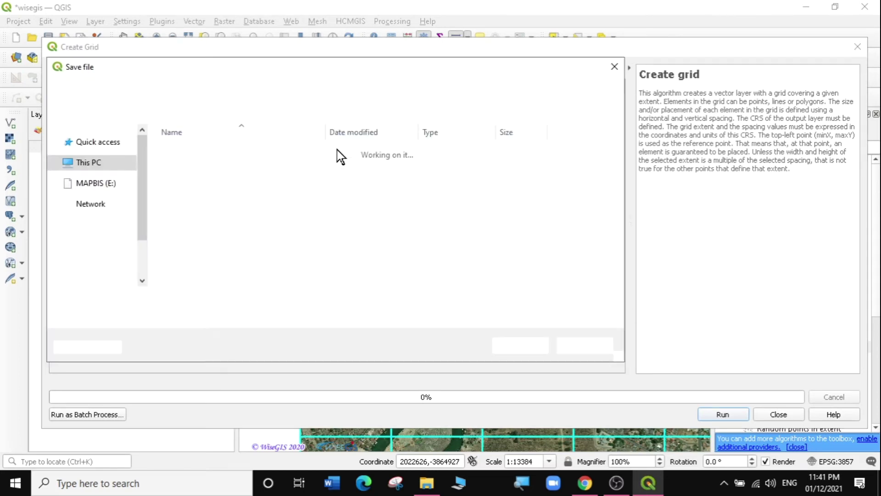
left_click(194, 153)
double_click(198, 300)
left_click(198, 300)
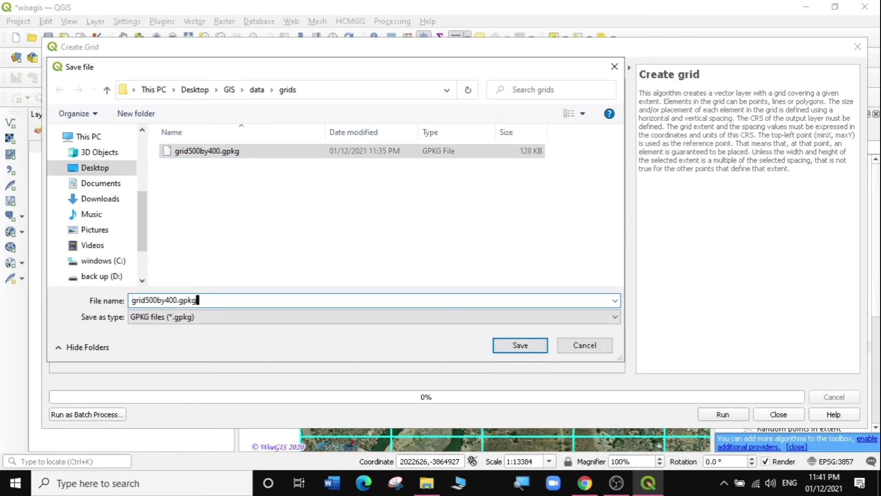
key("BackSpace")
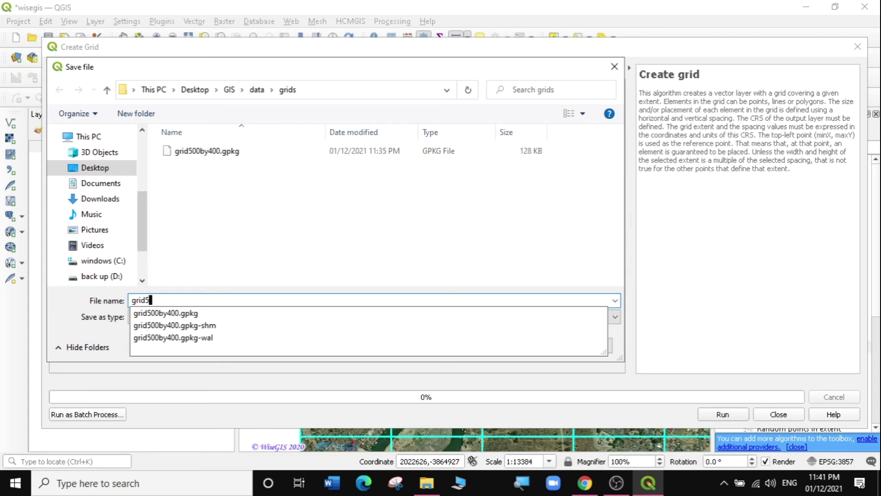
type("600by600")
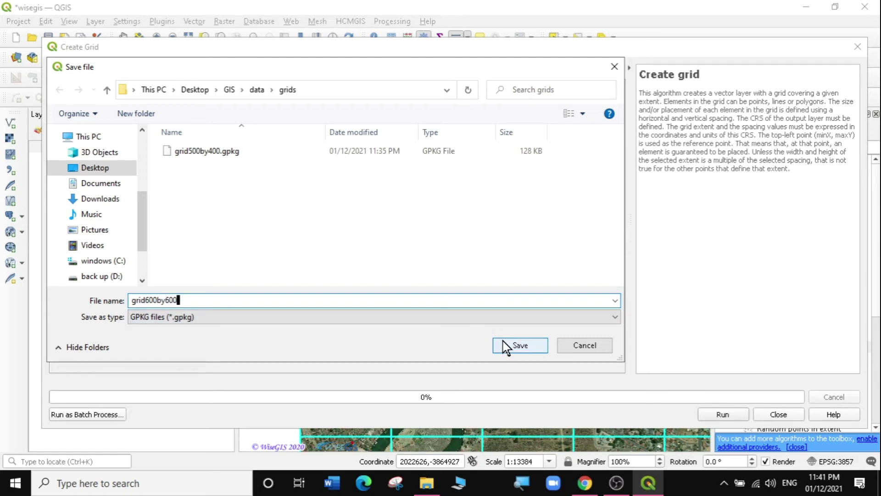
left_click(517, 349)
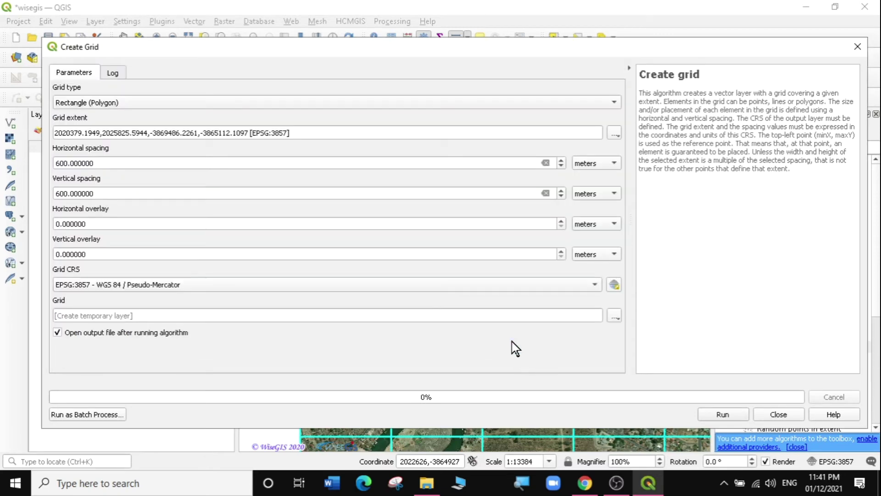
left_click(723, 416)
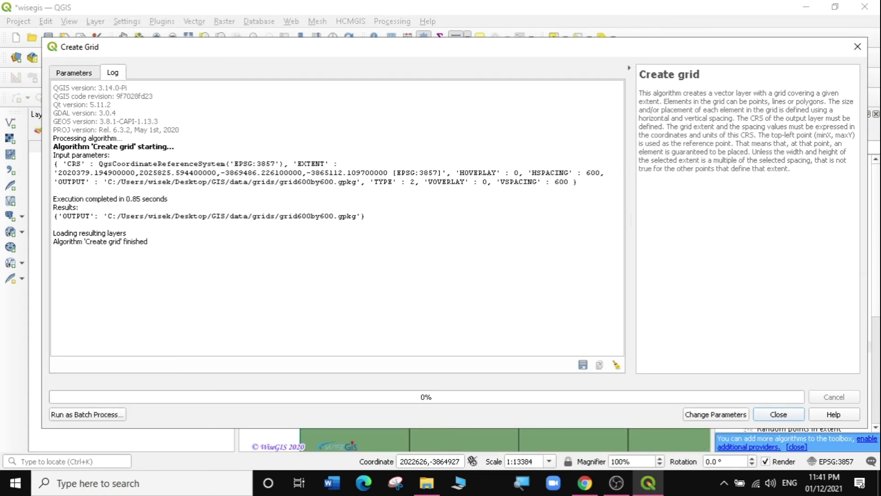
left_click_drag(54, 190, 79, 207)
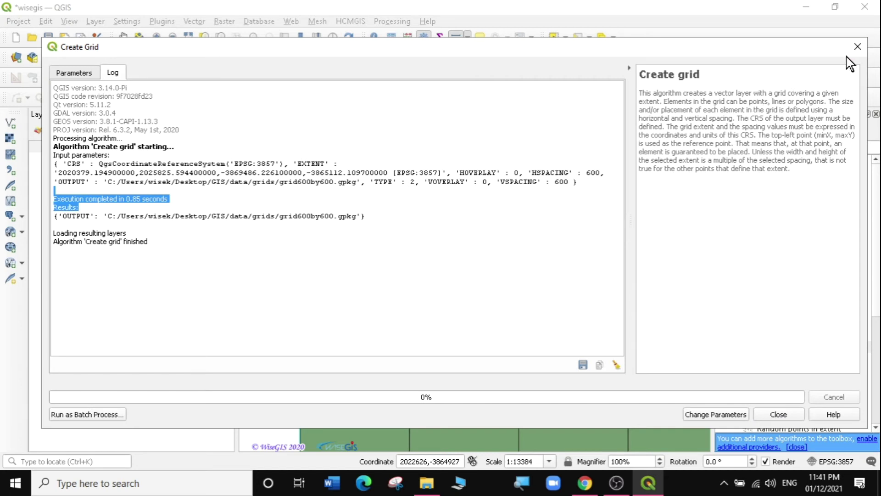
left_click(858, 47)
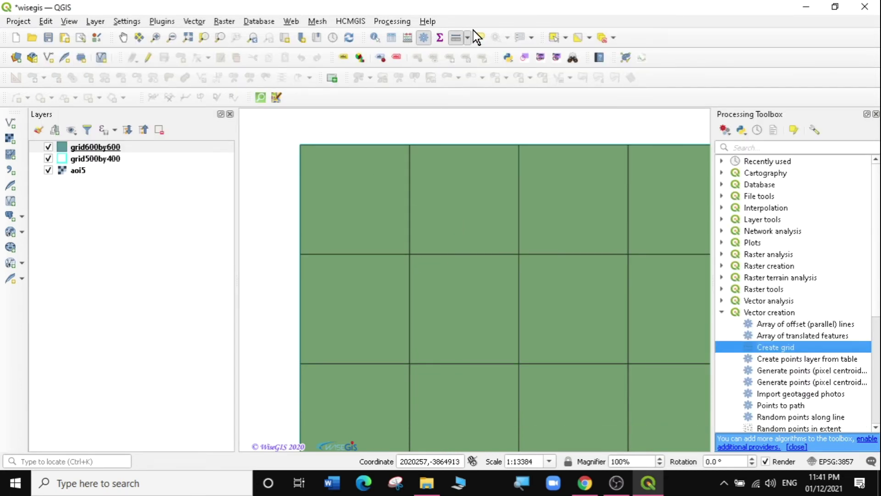
Measure the vertical side of a grid600by600 cell along the grid's western edge in meters
left_click(462, 36)
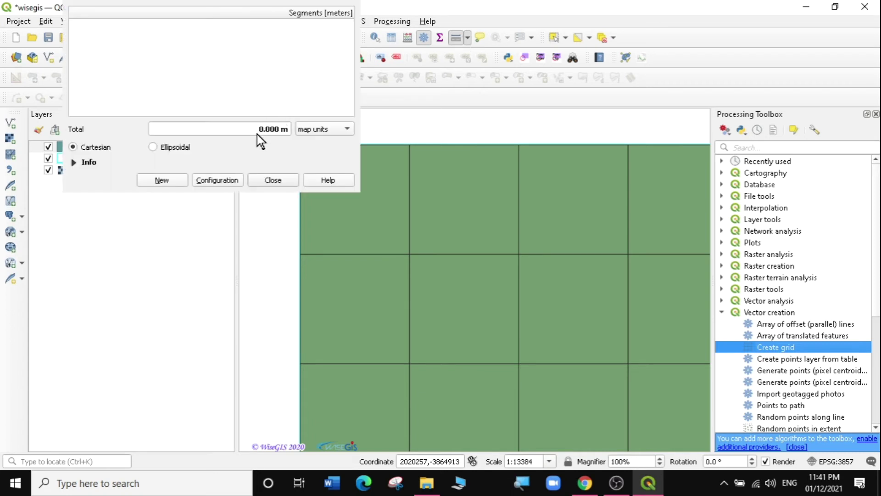
left_click(301, 254)
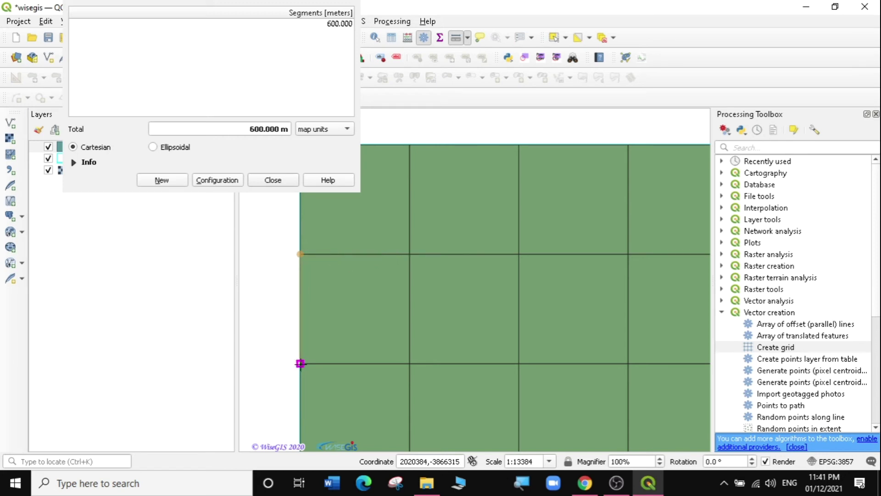
left_click(271, 49)
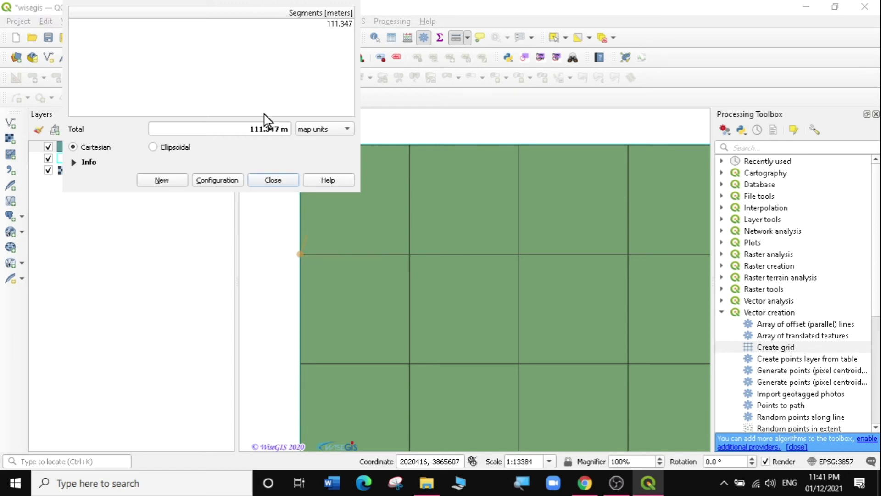
left_click(283, 179)
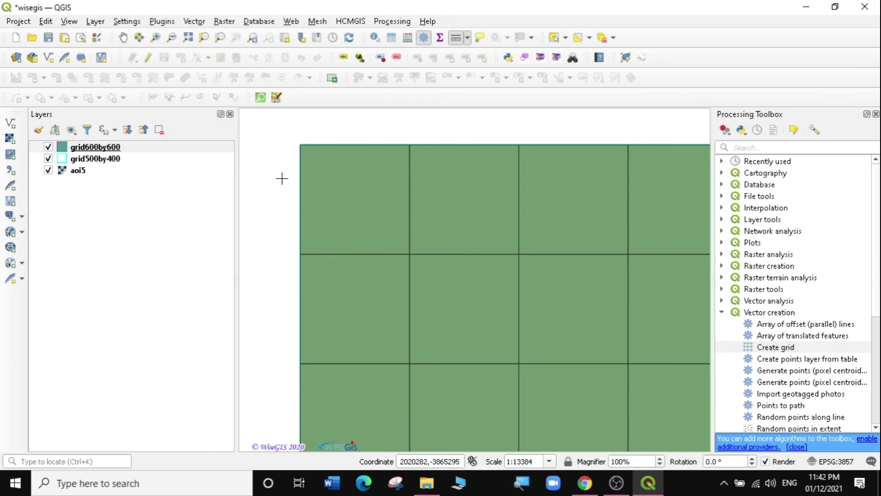
Move the grid600by600 layer beneath aoi5 in the layer order and view the full extent of both grids
left_click(69, 148)
left_click_drag(73, 147, 69, 175)
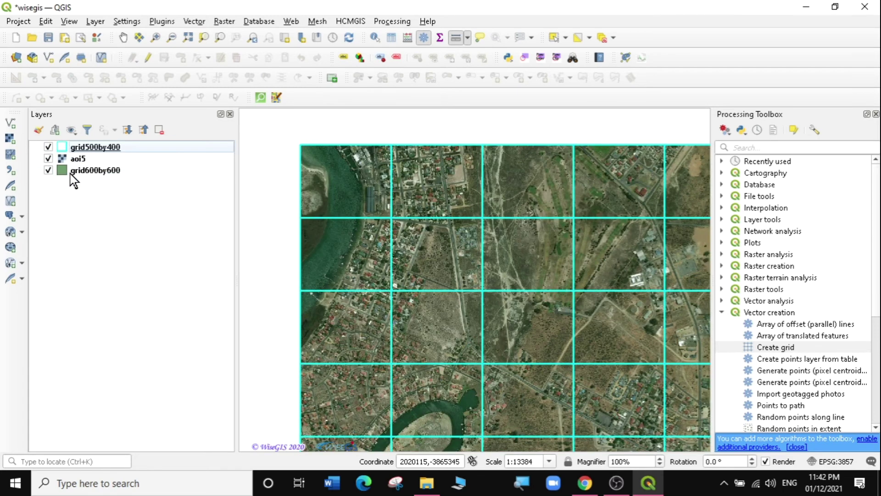
scroll(509, 204, "down", 2)
left_click_drag(541, 215, 371, 211)
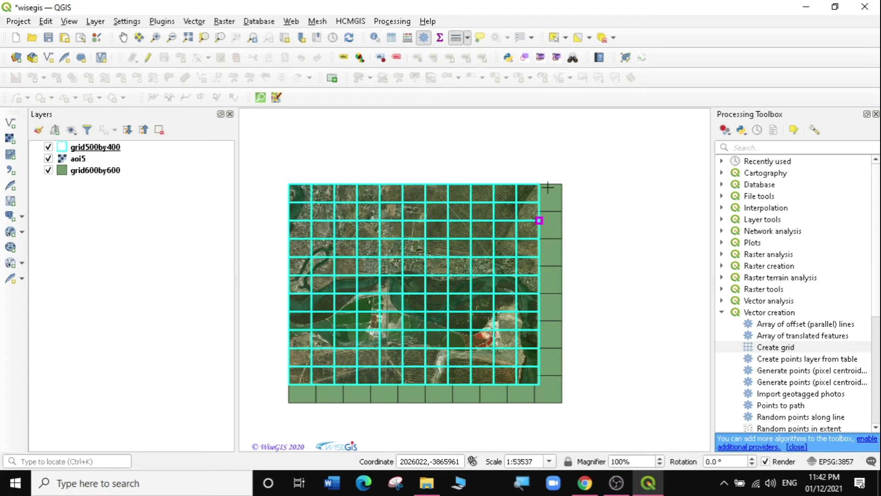
left_click(425, 211)
Examine the attribute table of the grid500by400 layer for its field names and cell IDs
right_click(92, 148)
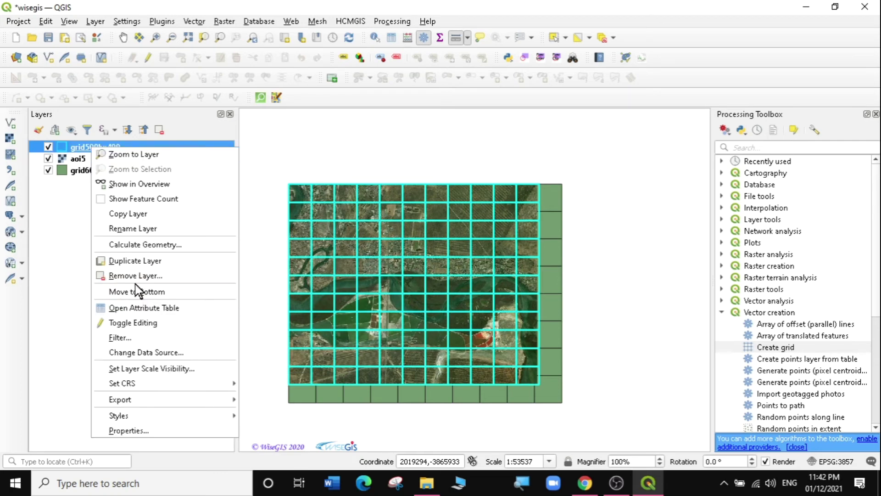
left_click(160, 310)
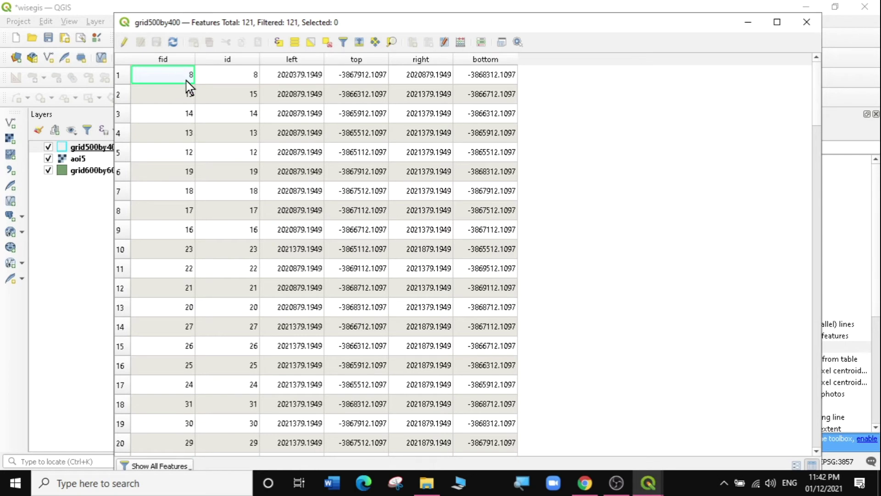
left_click(807, 22)
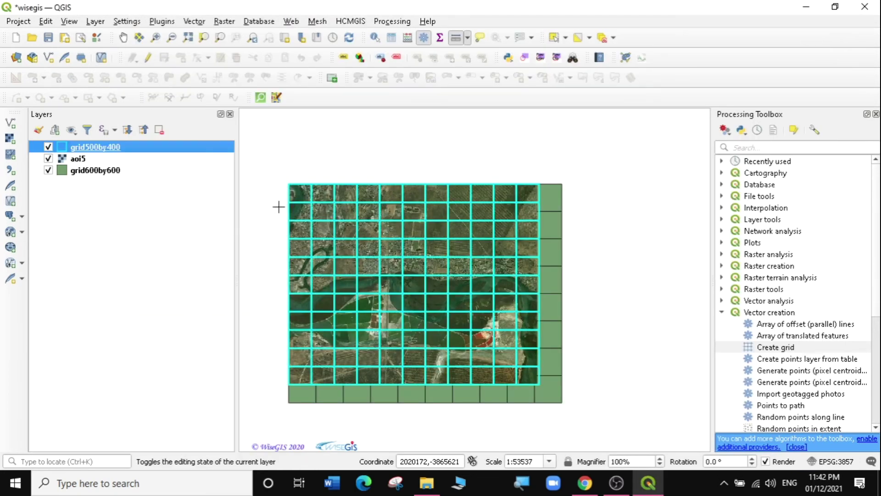
Turn on Single Labels for the grid500by400 layer using the fid field as the label value
right_click(92, 148)
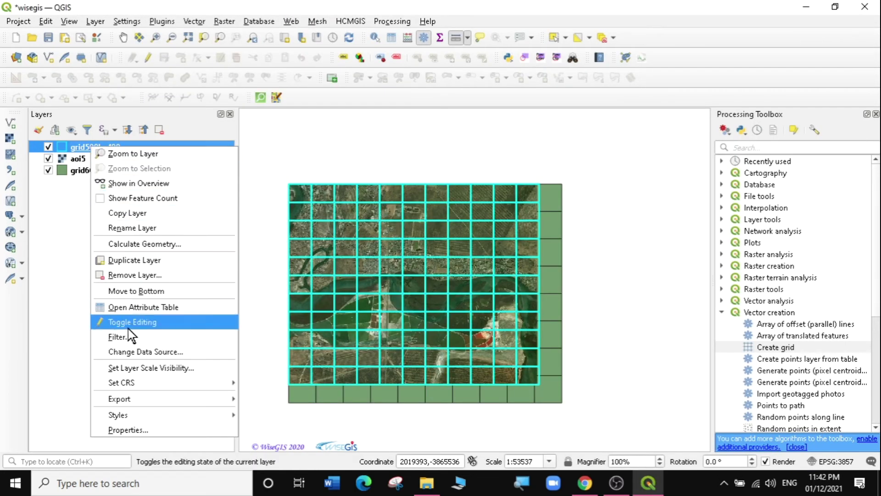
left_click(145, 430)
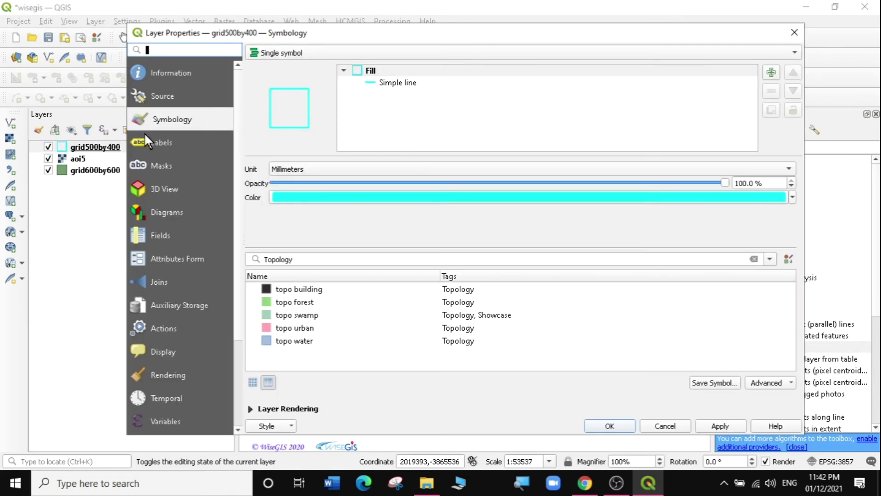
left_click(156, 142)
left_click(289, 53)
left_click(294, 99)
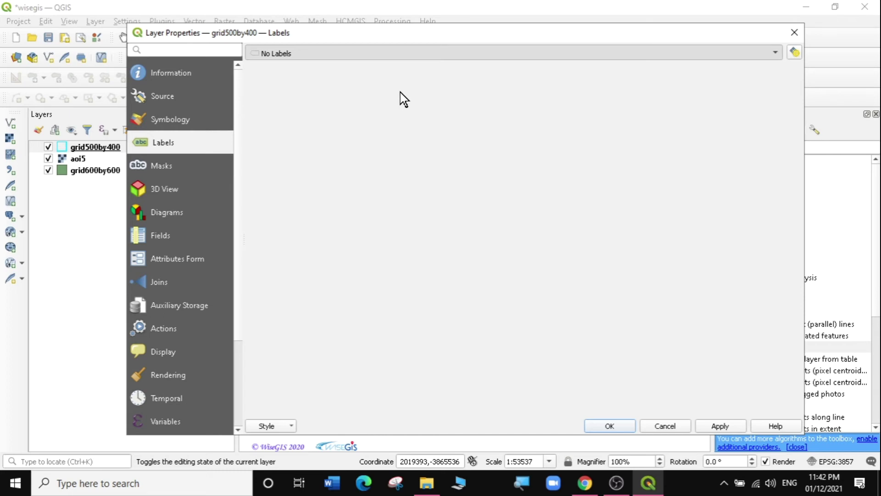
key("Down")
left_click(775, 72)
left_click(775, 72)
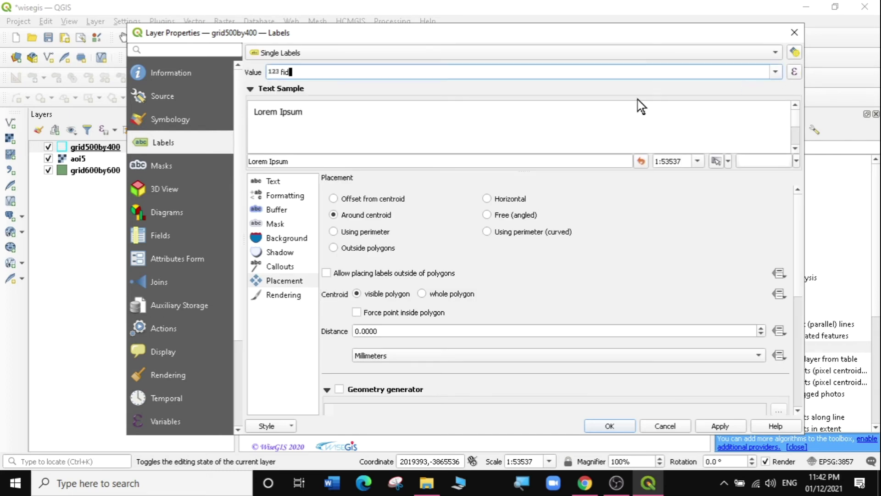
Set the label text color of the grid500by400 layer to red
left_click(273, 183)
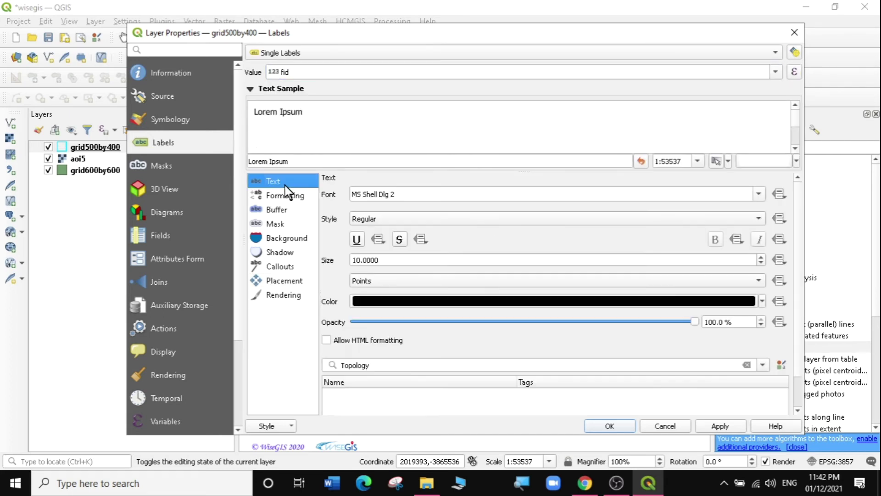
left_click(762, 302)
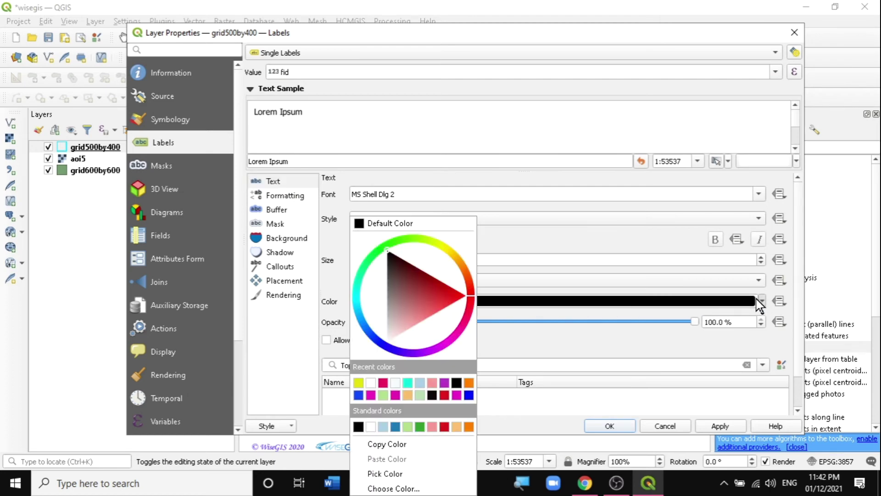
left_click(455, 296)
left_click(523, 272)
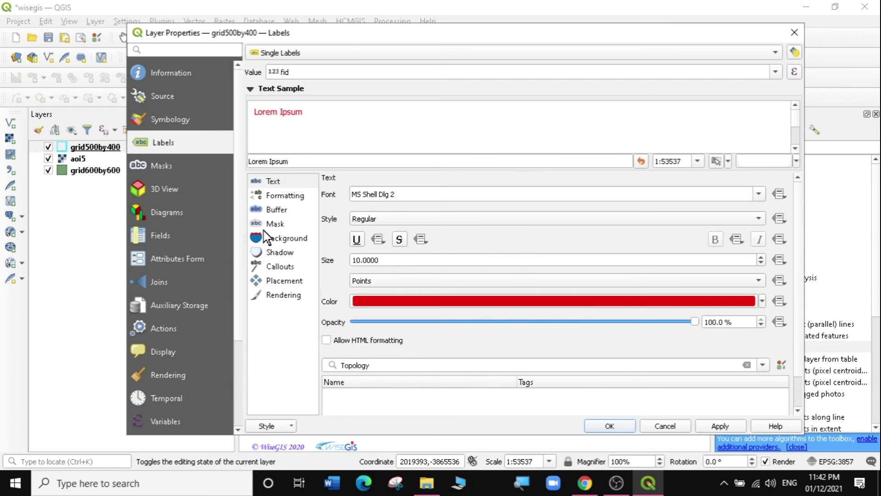
Draw a 1 mm white text buffer around the grid500by400 labels and apply the layer properties
left_click(291, 281)
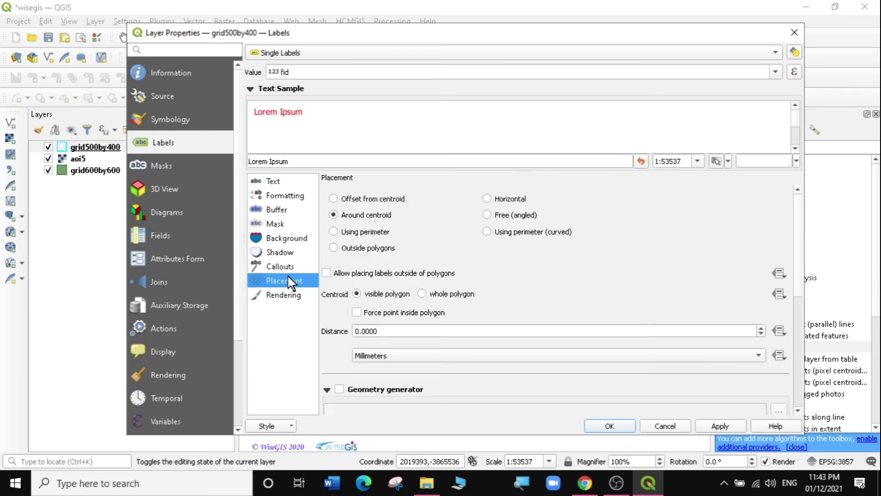
left_click(277, 211)
left_click(335, 195)
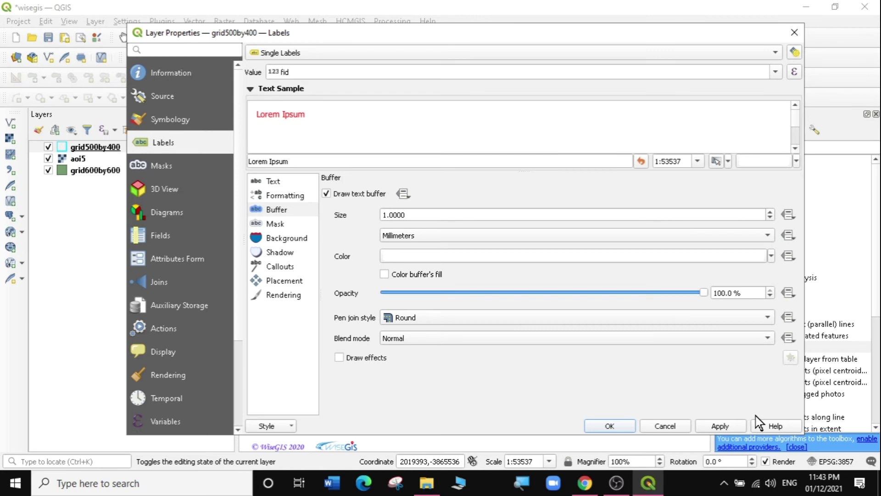
left_click(718, 426)
left_click(609, 426)
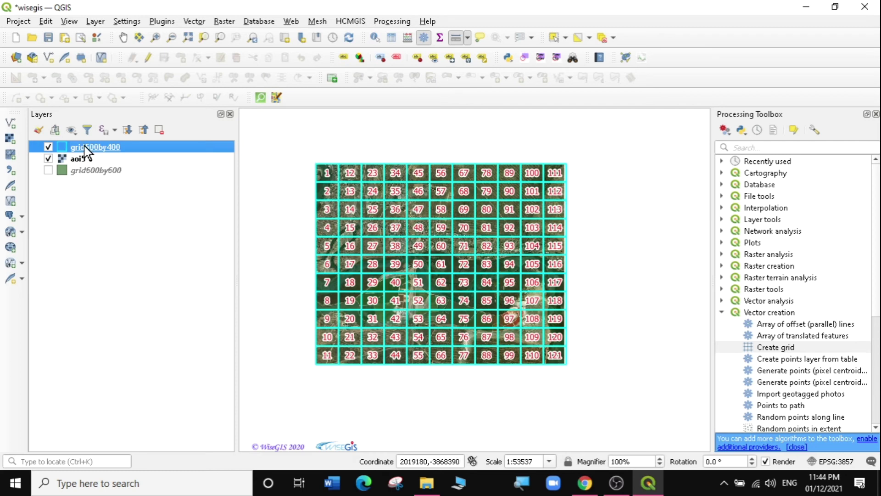
Hide the grid500by400 layer, show grid600by600 and move aoi5 beneath it in the layer order
left_click(48, 147)
left_click(48, 171)
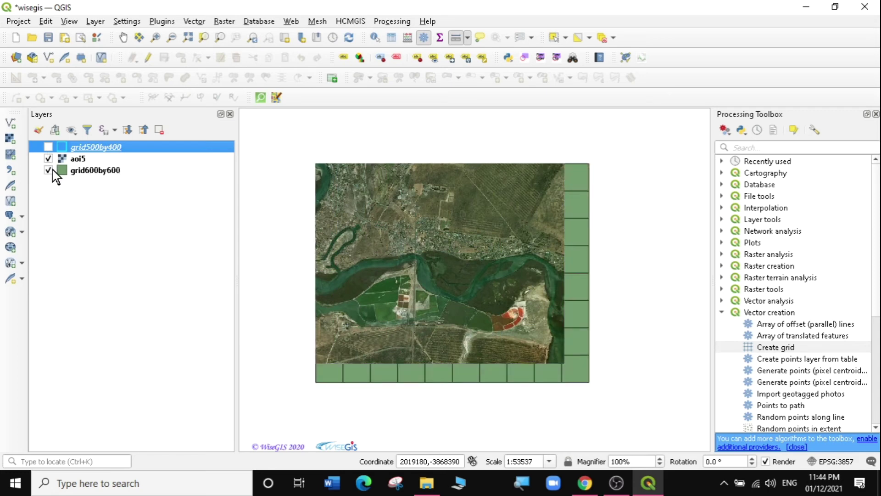
left_click_drag(76, 162, 74, 186)
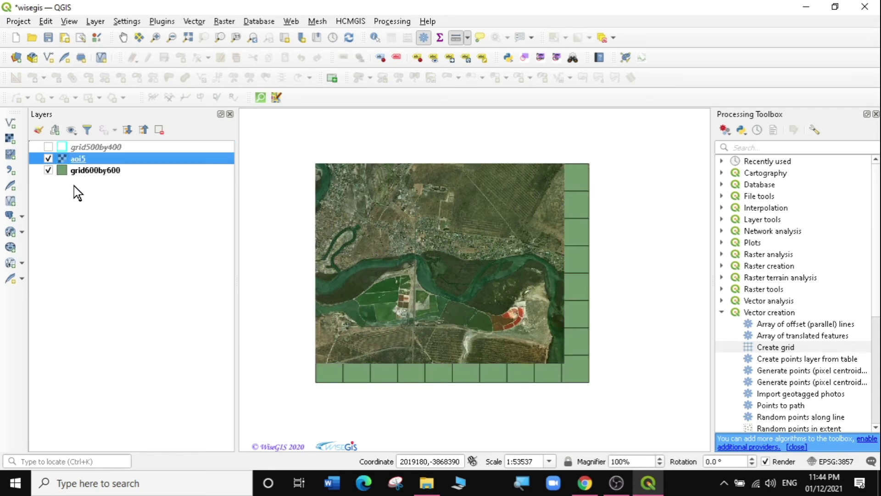
Turn on Single Labels for the grid600by600 layer using the fid field as the value
right_click(84, 160)
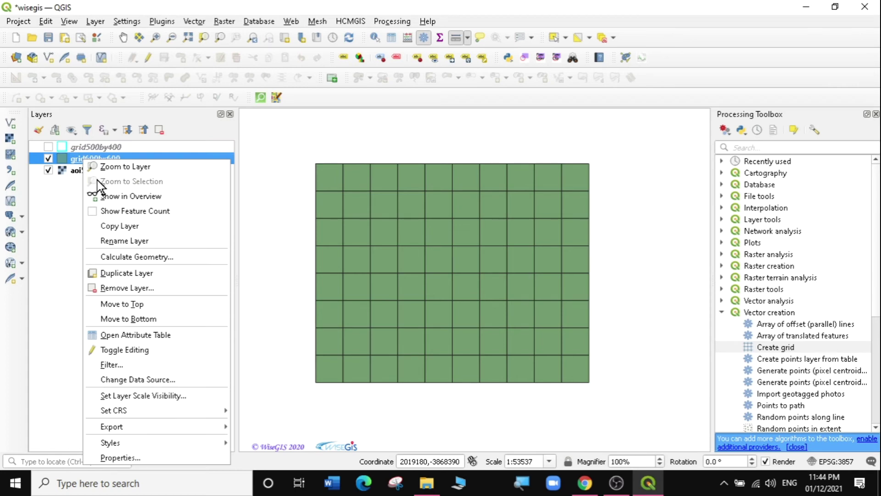
left_click(147, 457)
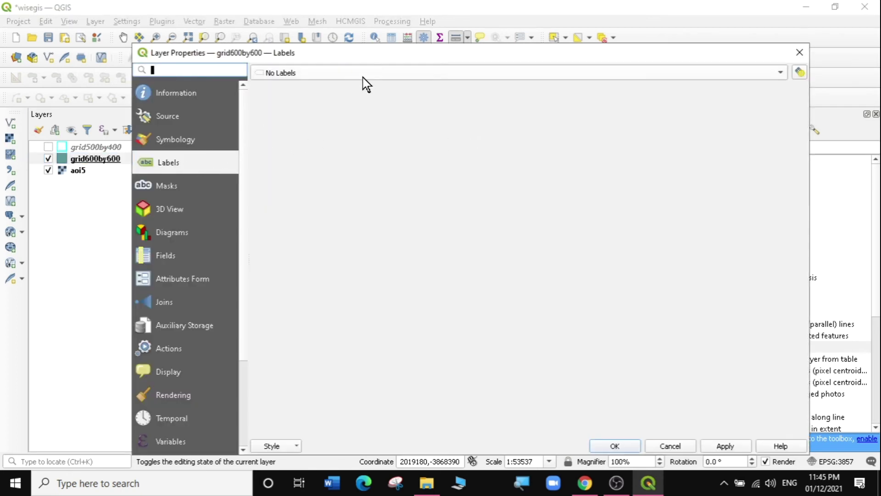
left_click(363, 73)
left_click(360, 73)
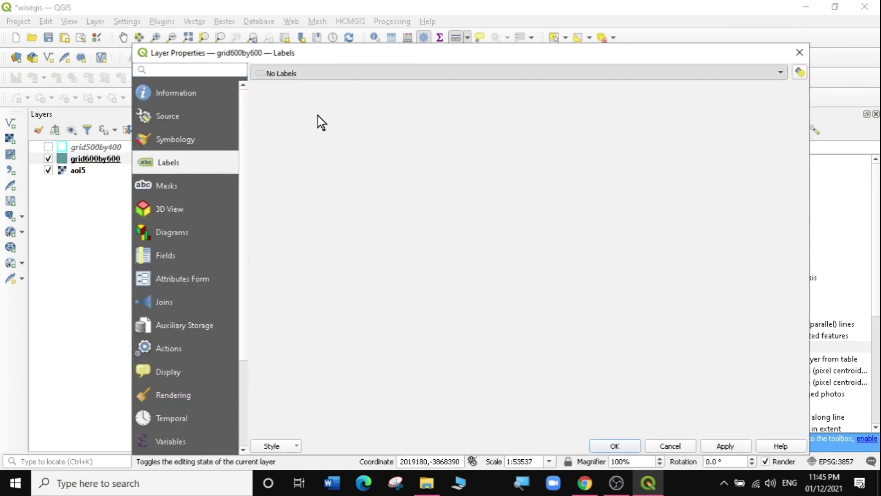
key("Down")
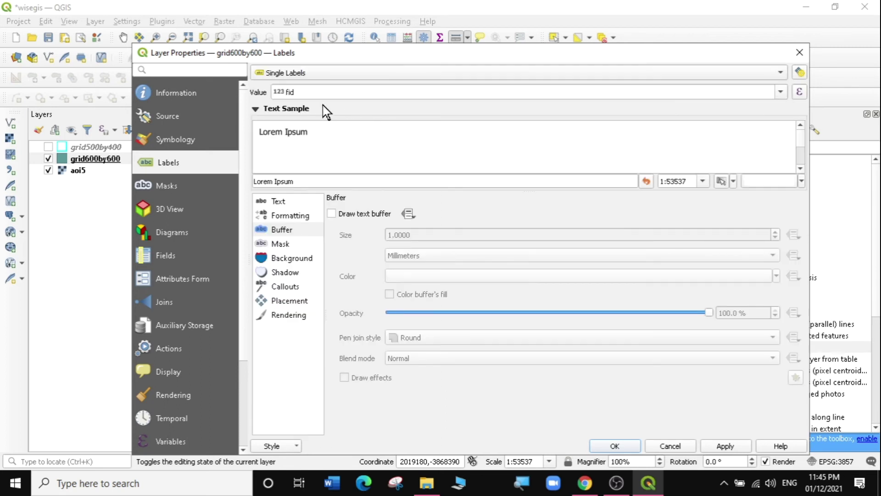
Draw a 1 mm white text buffer around the grid600by600 labels
left_click(277, 202)
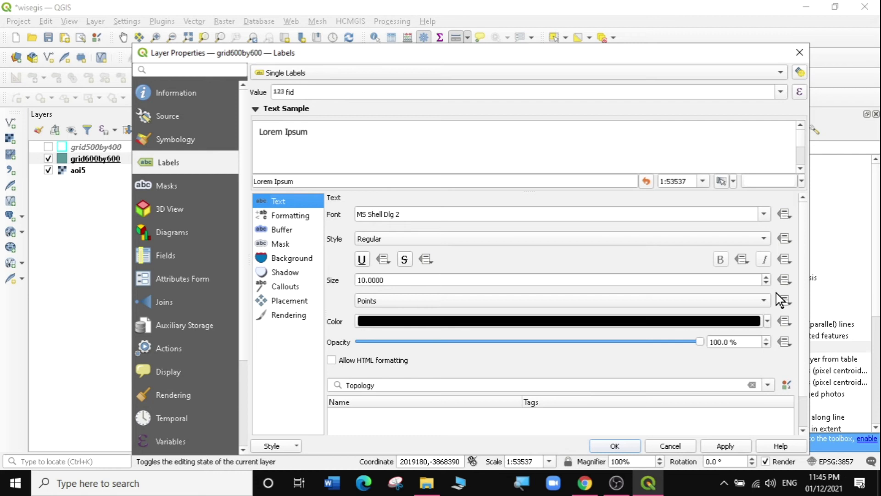
left_click(282, 230)
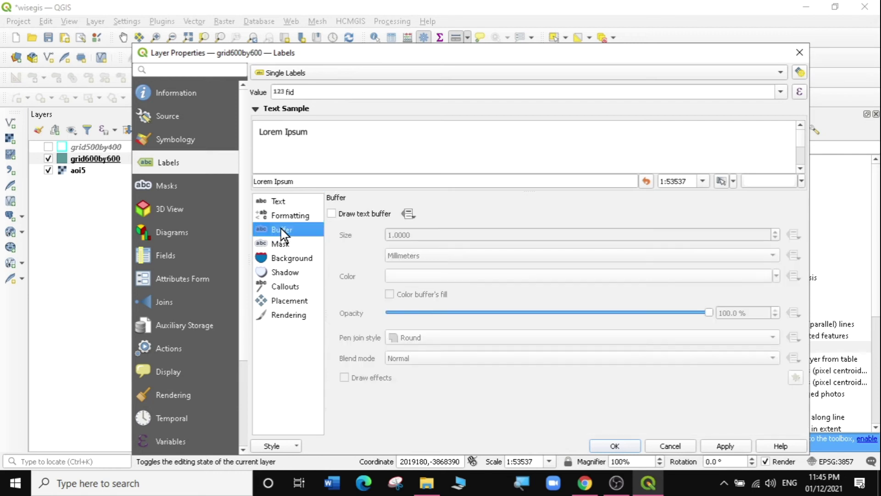
left_click(345, 215)
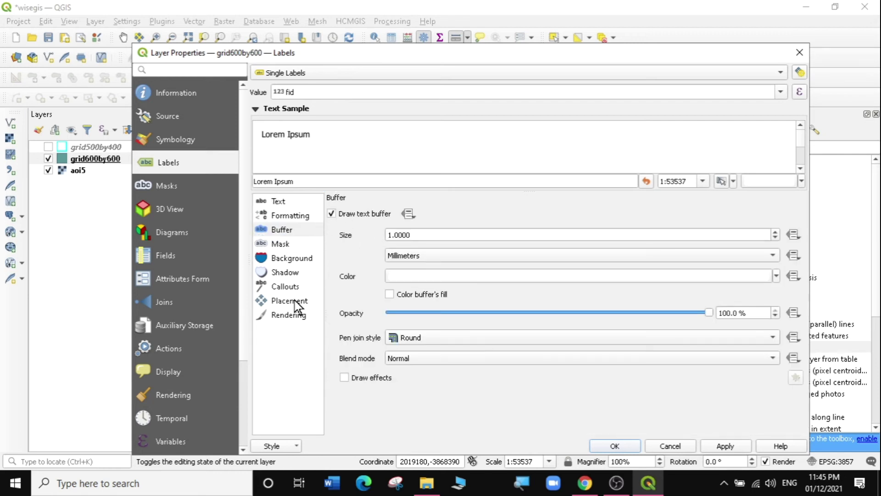
Style grid600by600 as Outline: Simple line with a 0.66 mm stroke width and apply the layer properties
left_click(172, 138)
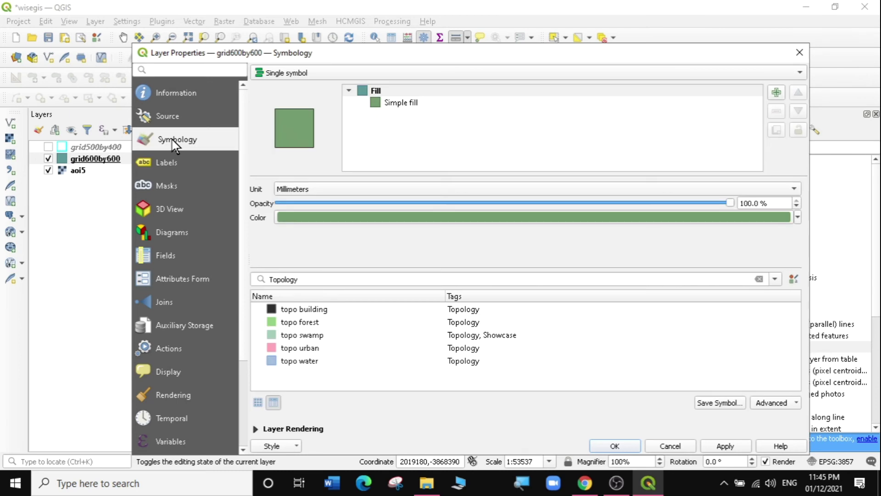
left_click(404, 103)
left_click(740, 189)
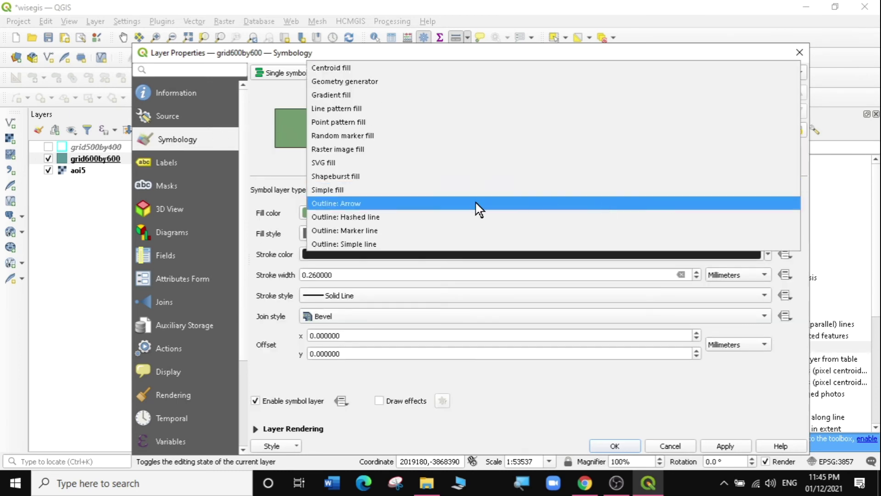
left_click(342, 243)
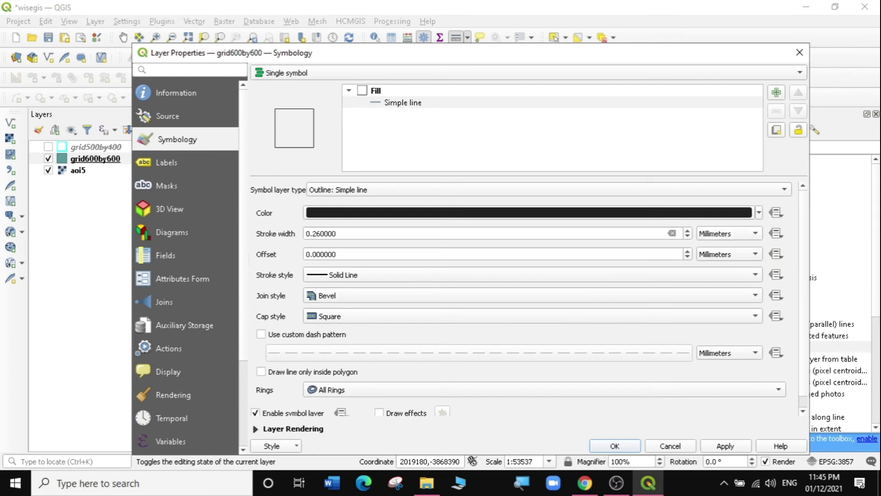
left_click(688, 230)
left_click(688, 229)
left_click(688, 230)
left_click(737, 448)
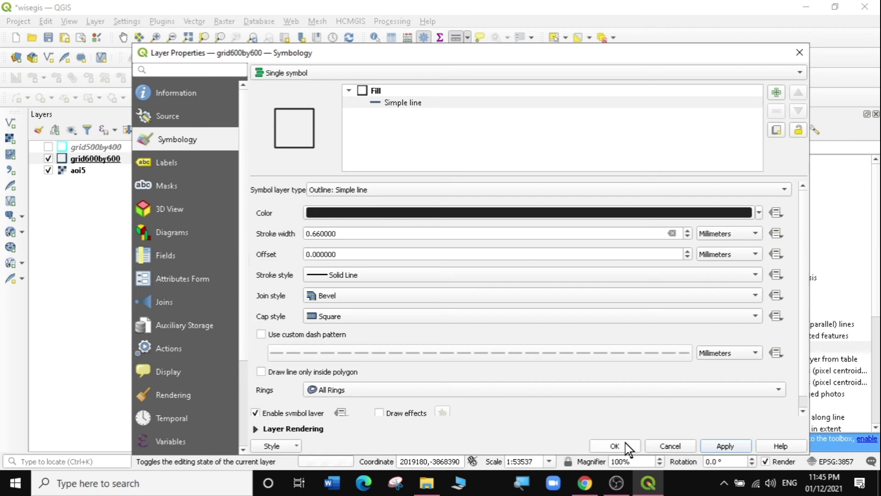
left_click(628, 447)
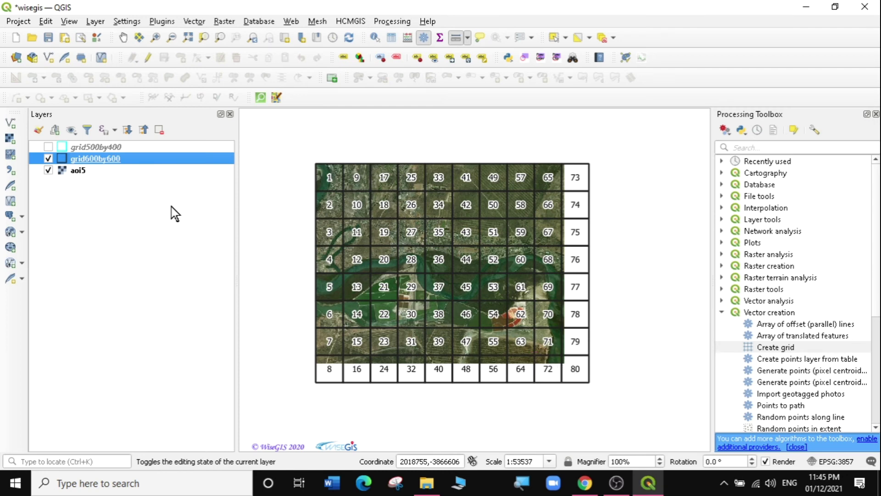
Overlay the grid500by400 layer briefly on grid600by600 to compare both grids, ending with it hidden
left_click(49, 147)
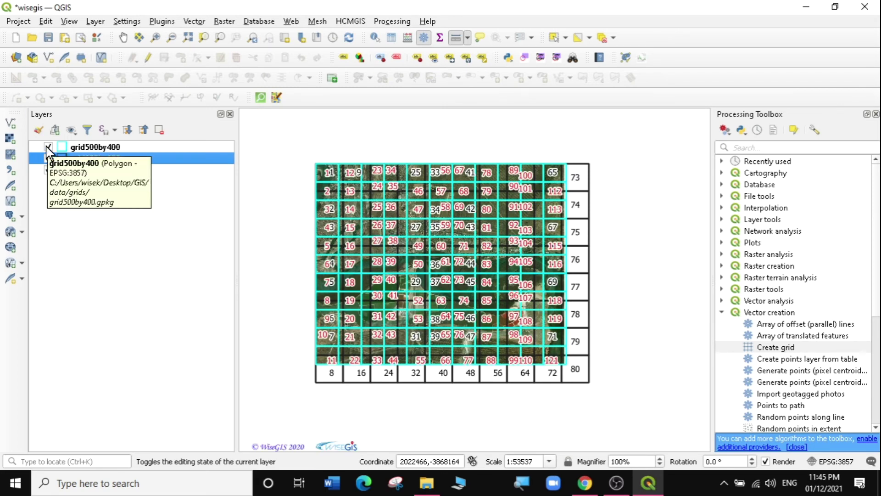
left_click(48, 147)
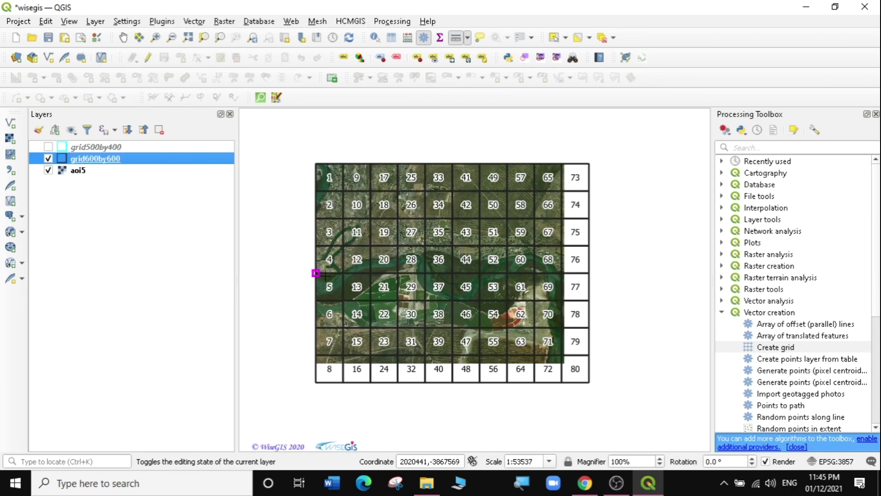
Select the grid600by600 cells 5, 12, 13, 20, 21, 28, 36 and 37 along the western part of the river
scroll(380, 290, "up", 1)
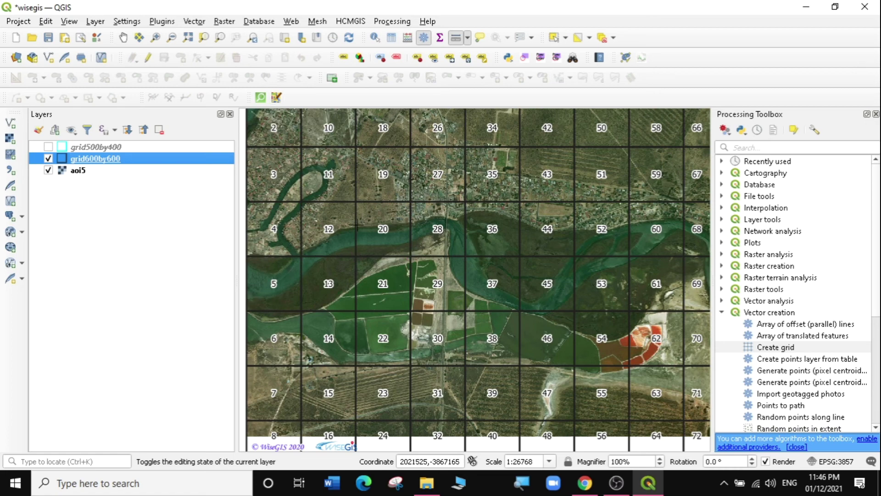
left_click(554, 38)
left_click(277, 277)
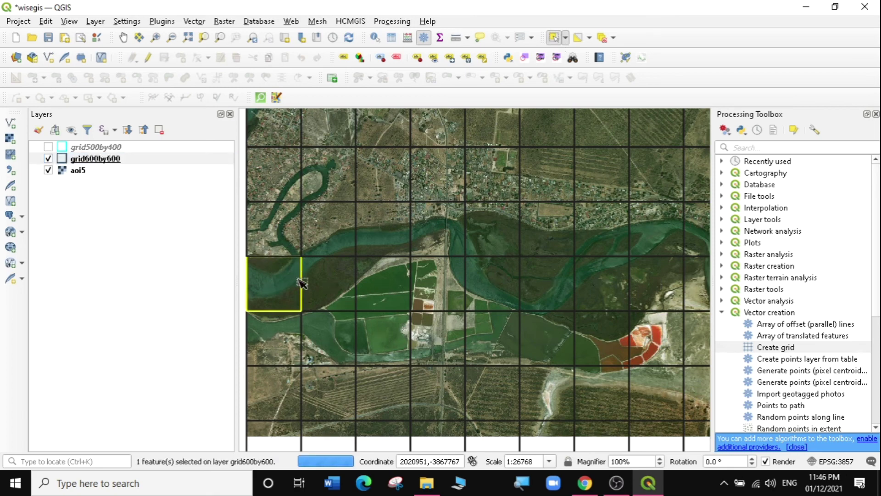
left_click(337, 242, "ctrl")
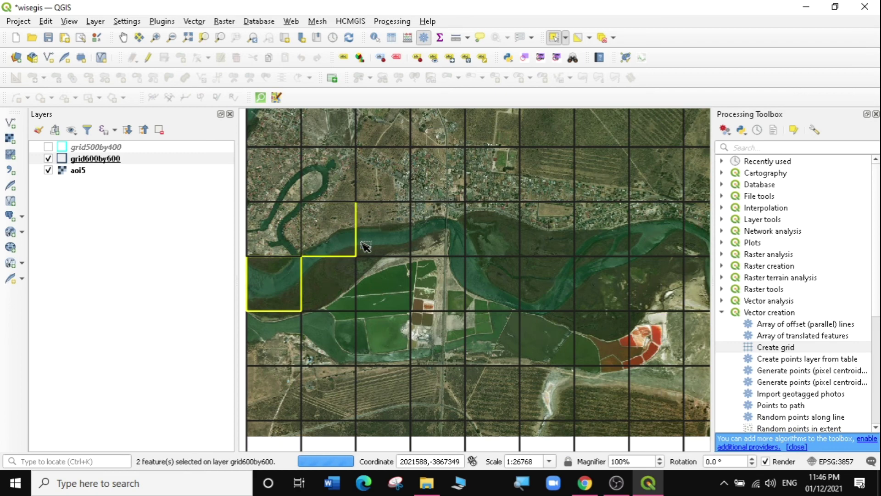
left_click(402, 236, "ctrl")
left_click(384, 286, "ctrl")
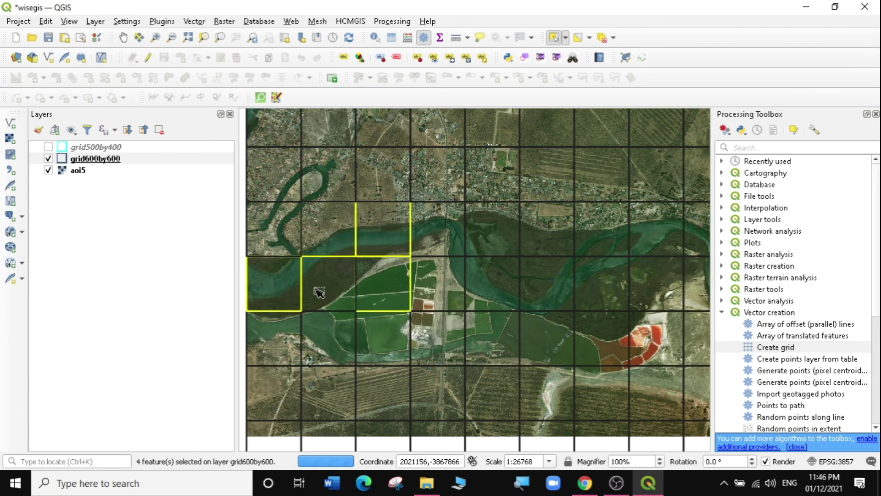
left_click(339, 278, "ctrl")
left_click(445, 233, "ctrl")
left_click(492, 234, "ctrl")
left_click(504, 288, "ctrl")
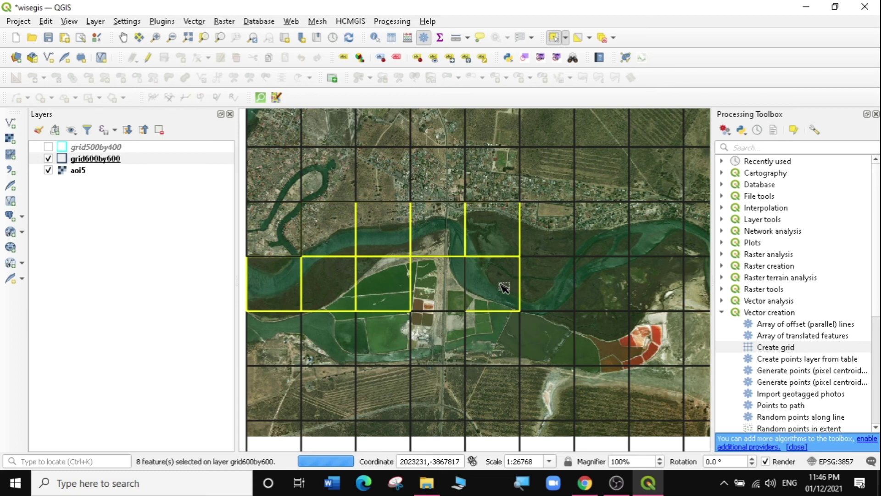
Add the grid600by600 cells 45, 46, 52, 53, 60, 61, 68 and 69 along the river to the selection
left_click(546, 298, "ctrl")
left_click(551, 328, "ctrl")
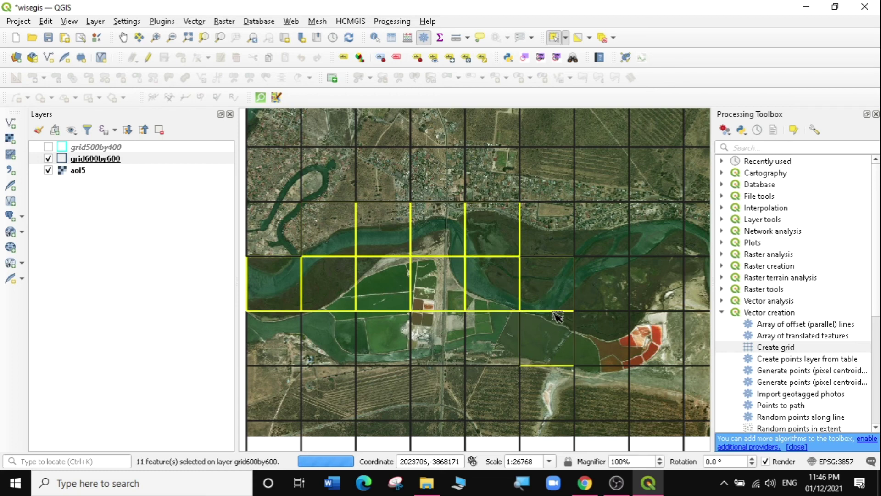
left_click(598, 282, "ctrl")
left_click(607, 244, "ctrl")
left_click(666, 236, "ctrl")
left_click(701, 234, "ctrl")
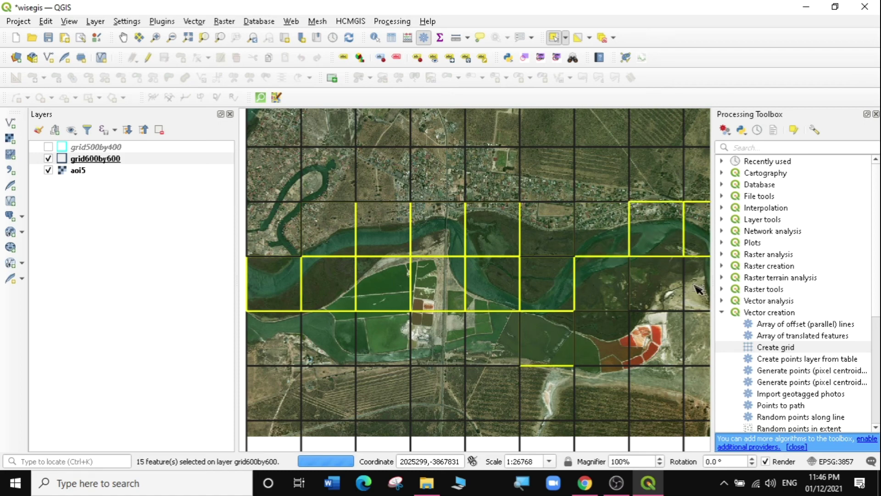
left_click(697, 289, "ctrl")
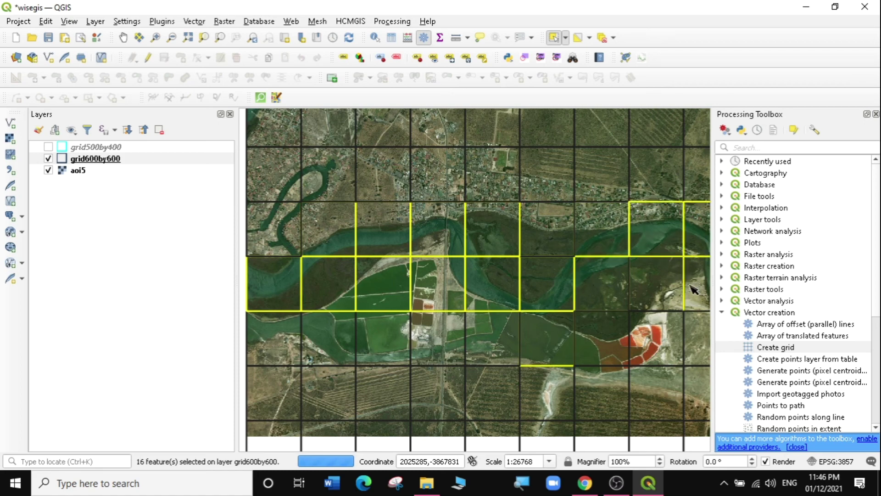
left_click(662, 290, "ctrl")
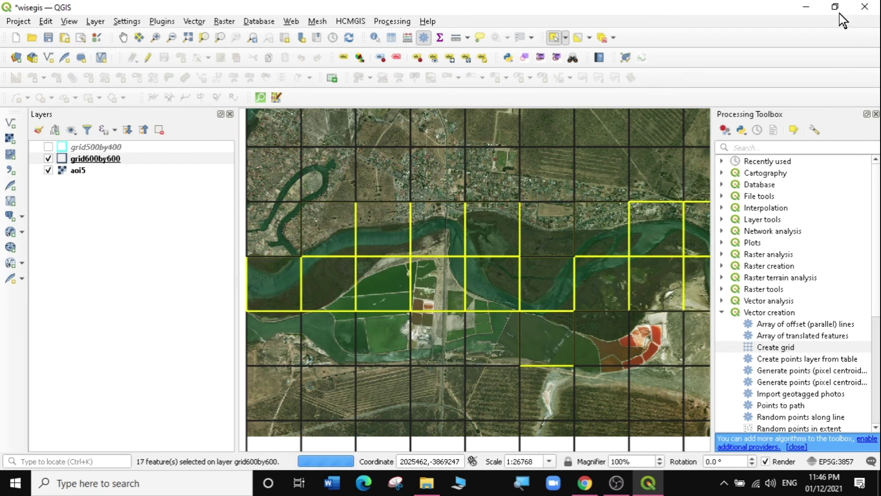
Close the Processing Toolbox and add the grid600by600 cells 54, 70, 71, 72 and 76 to 80 along the river to the selection
left_click(876, 114)
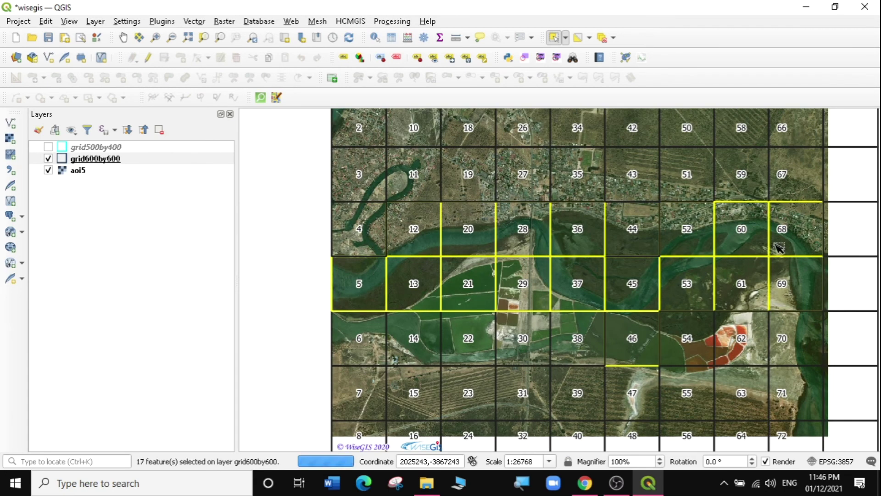
left_click(836, 284)
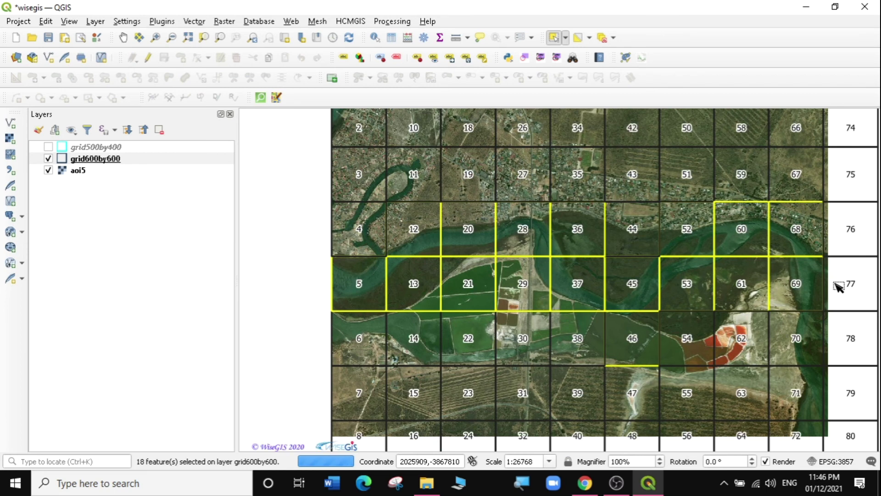
left_click(834, 245)
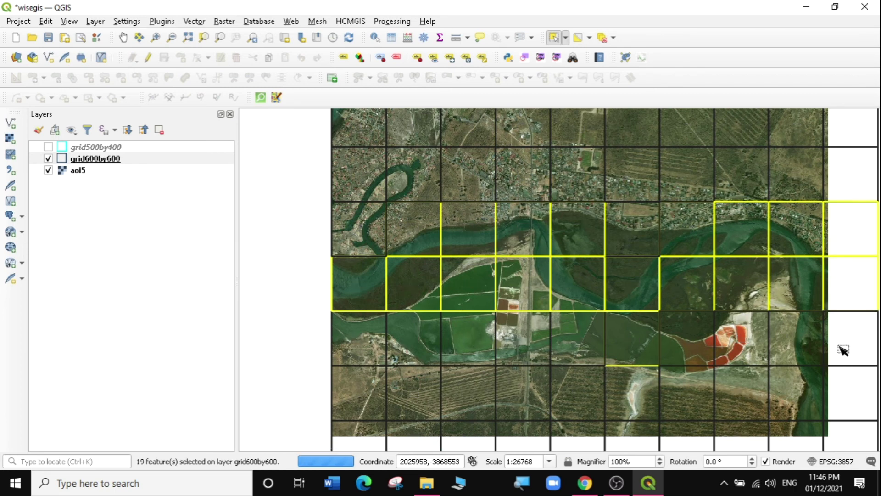
left_click_drag(844, 350, 808, 358)
left_click(807, 390)
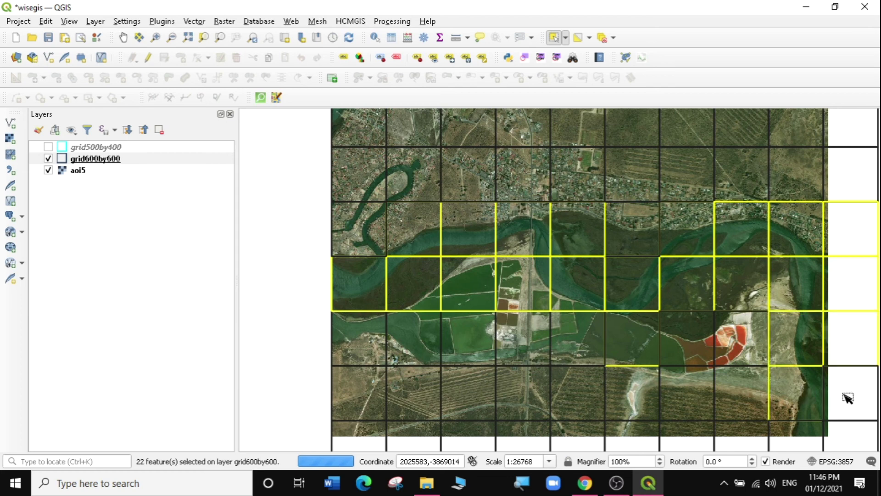
left_click_drag(848, 398, 807, 436)
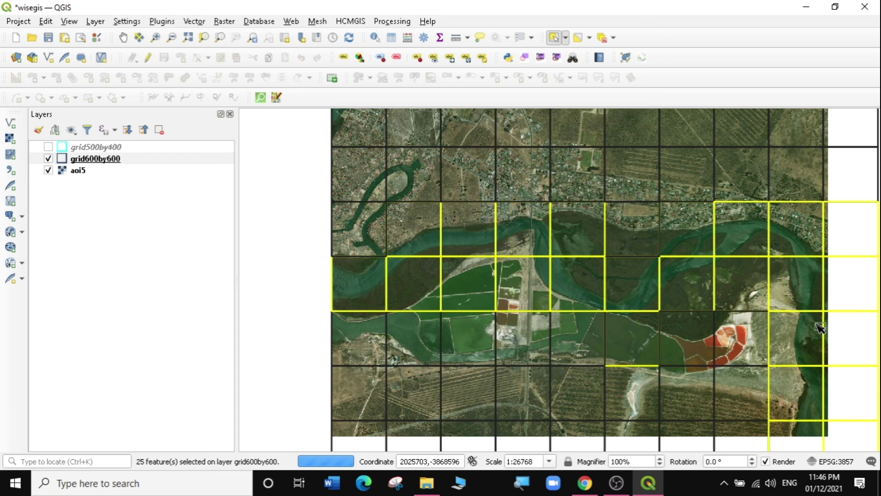
left_click(683, 338)
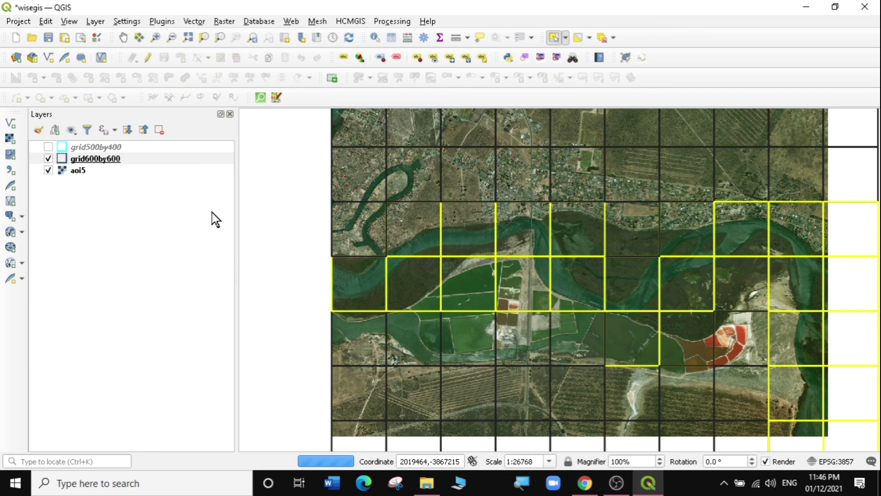
Start exporting only the selected grid600by600 features as a GeoPackage, choosing the Desktop\GIS\data\grids folder as the destination
right_click(79, 159)
mouse_move(131, 419)
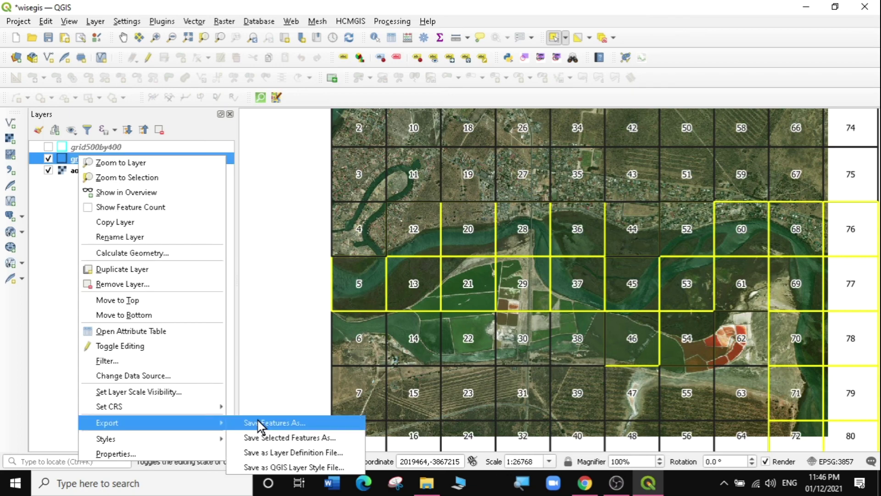
left_click(284, 437)
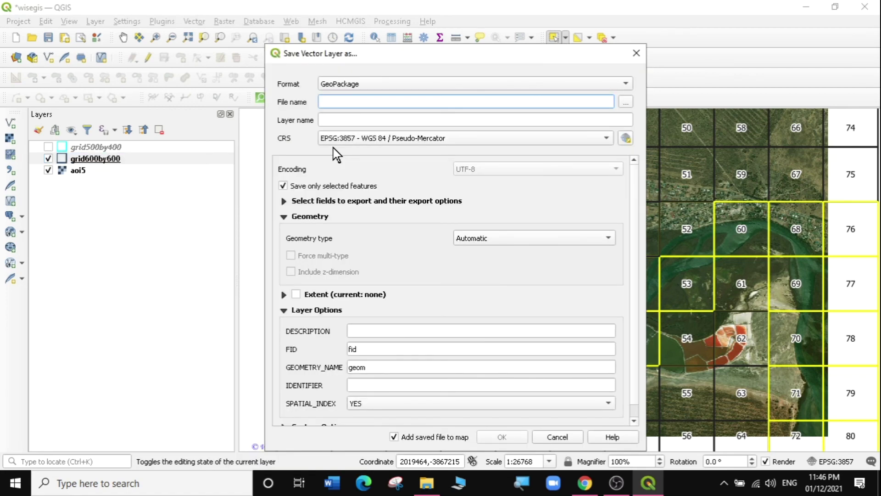
left_click(626, 102)
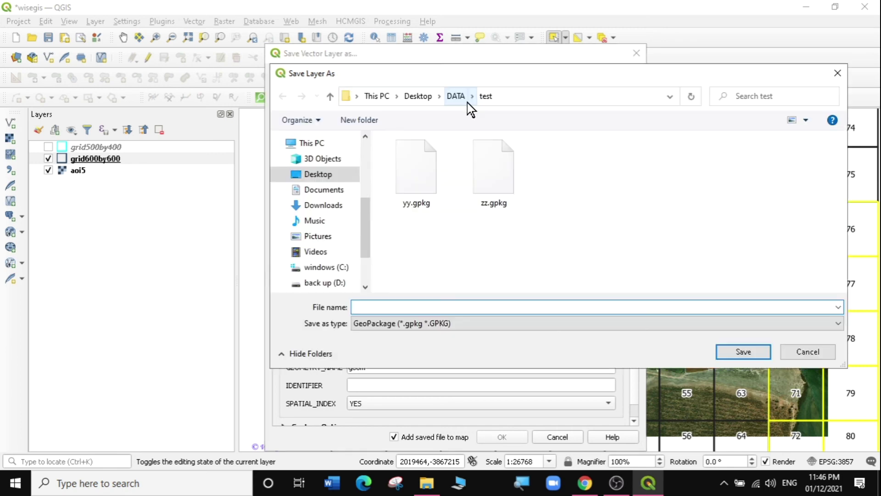
left_click(418, 96)
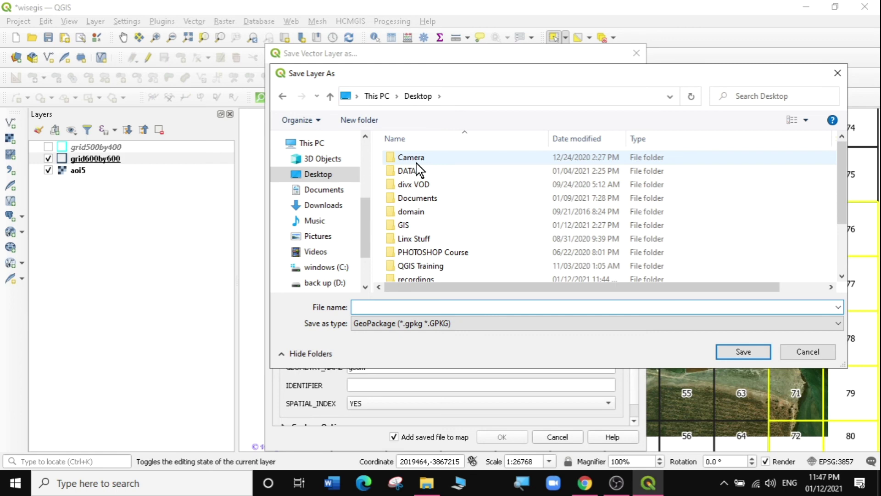
double_click(412, 171)
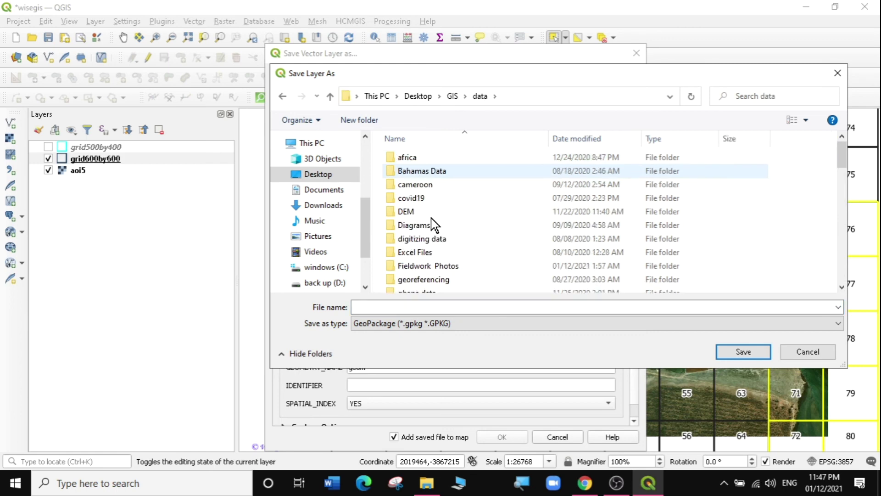
scroll(435, 225, "down", 3)
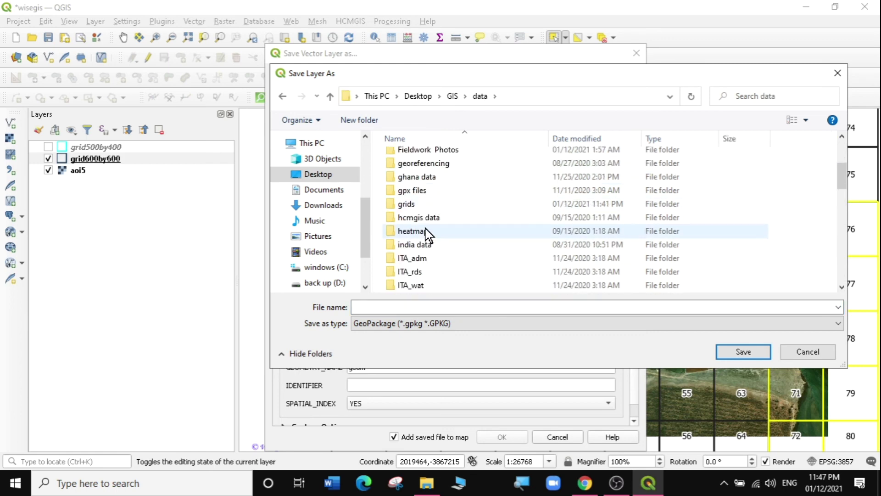
double_click(417, 203)
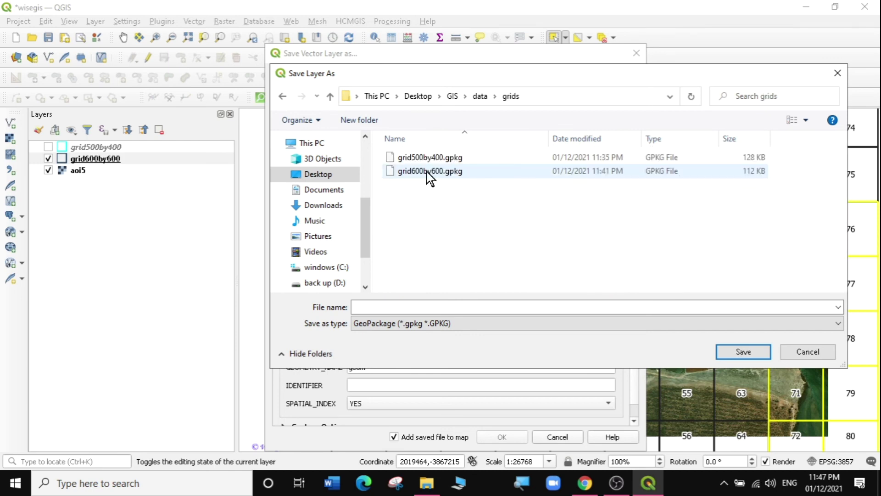
Name the output file grid600by600_selected and export the selected cells, adding the saved file to the map
left_click(426, 170)
left_click(432, 307)
left_click(436, 306)
key("BackSpace")
key("BackSpace")
key("BackSpace")
key("BackSpace")
key("BackSpace")
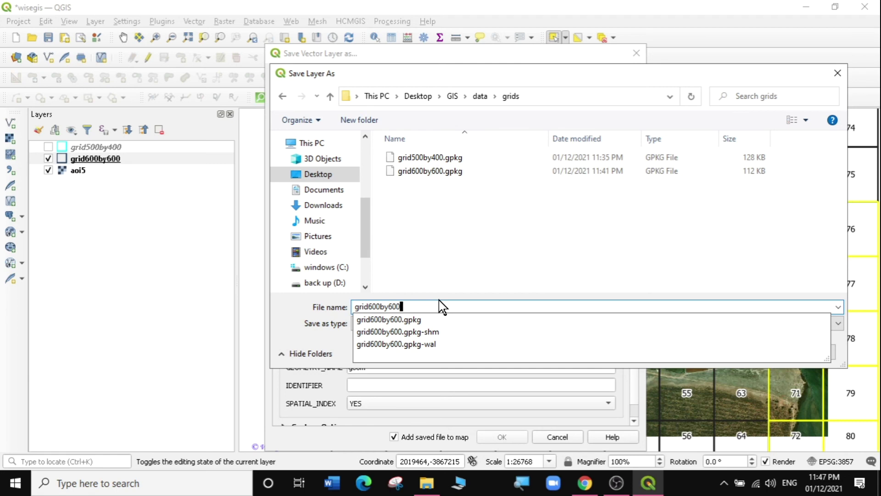
key("Escape")
type("_se")
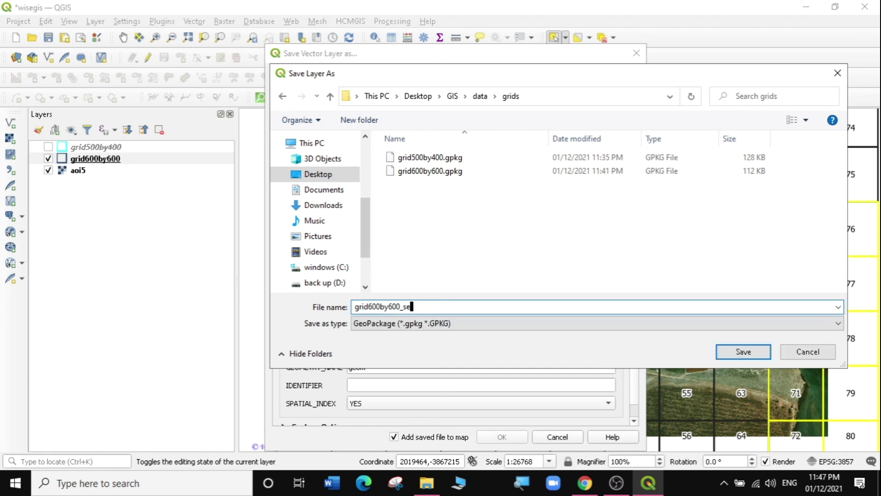
type("lected")
left_click(739, 353)
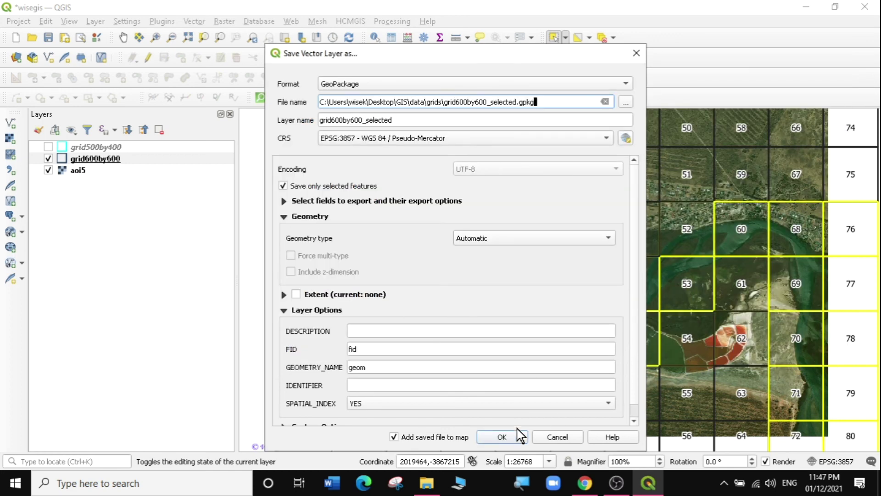
left_click(502, 438)
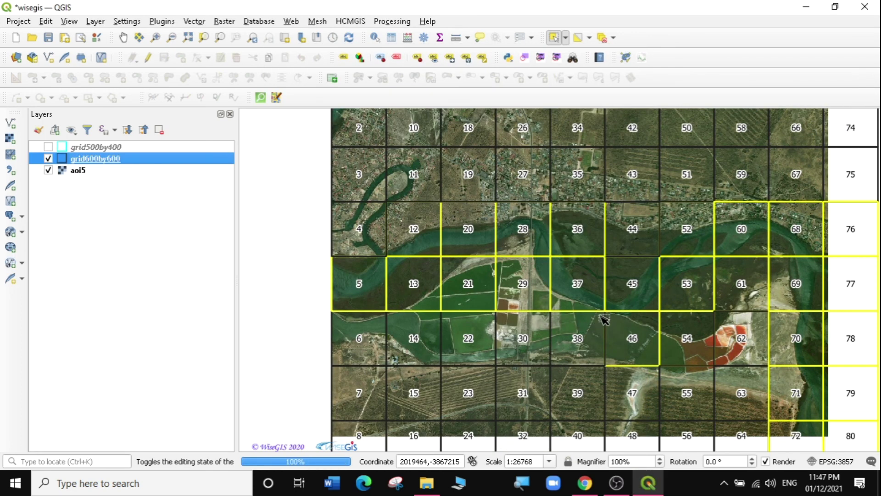
Hide the grid600by600 layer and copy all of its style categories
left_click_drag(656, 290, 567, 265)
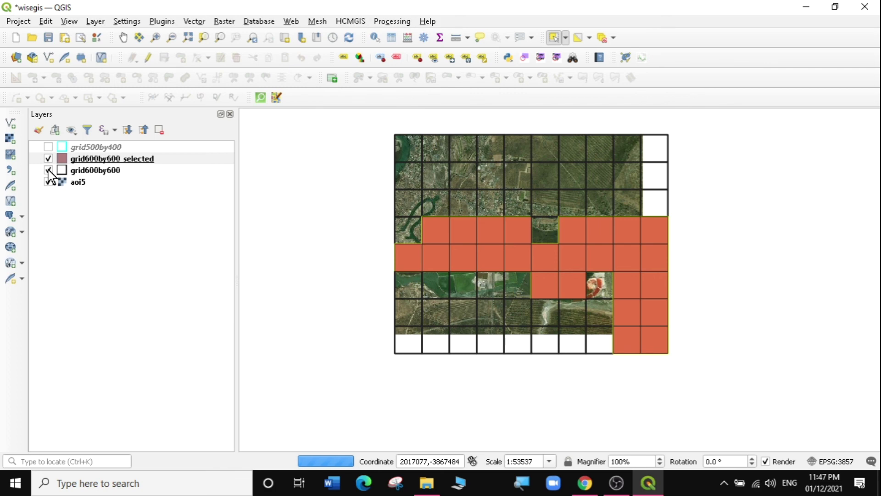
left_click(48, 170)
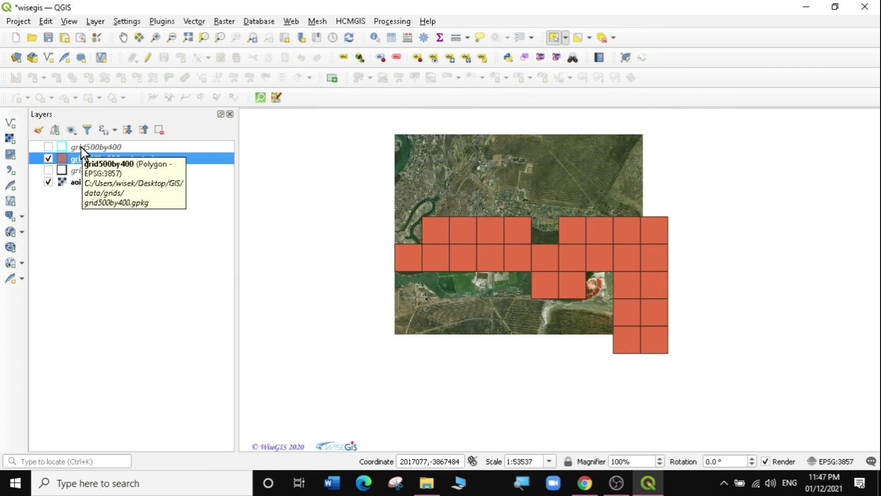
right_click(83, 170)
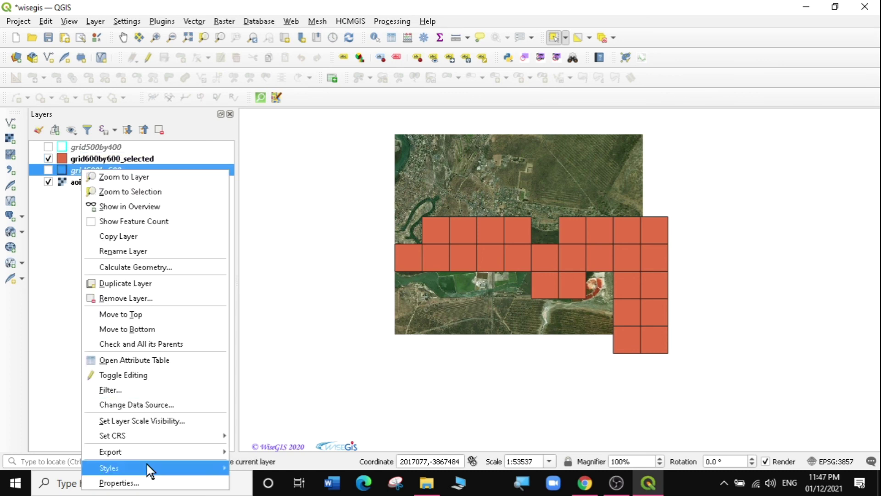
mouse_move(147, 467)
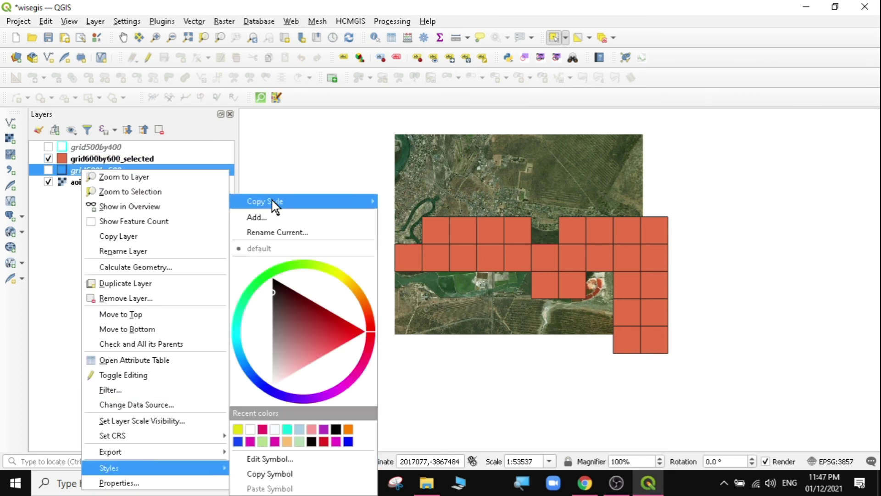
mouse_move(275, 205)
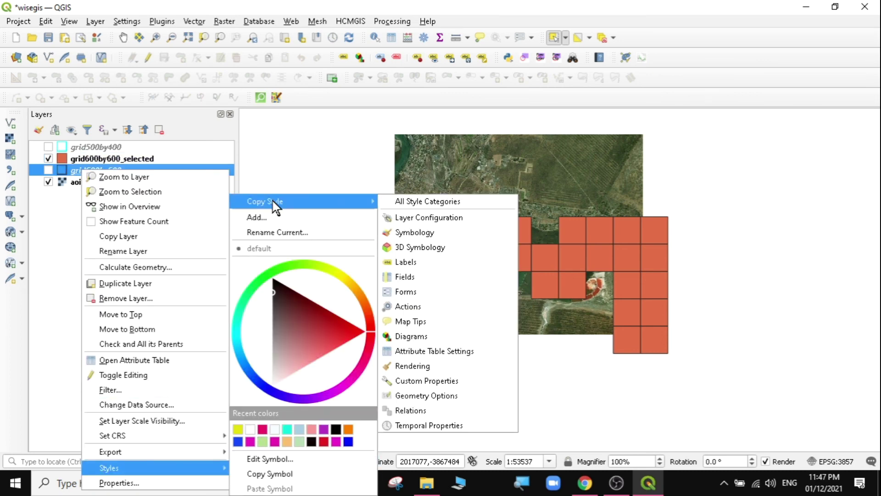
left_click(412, 201)
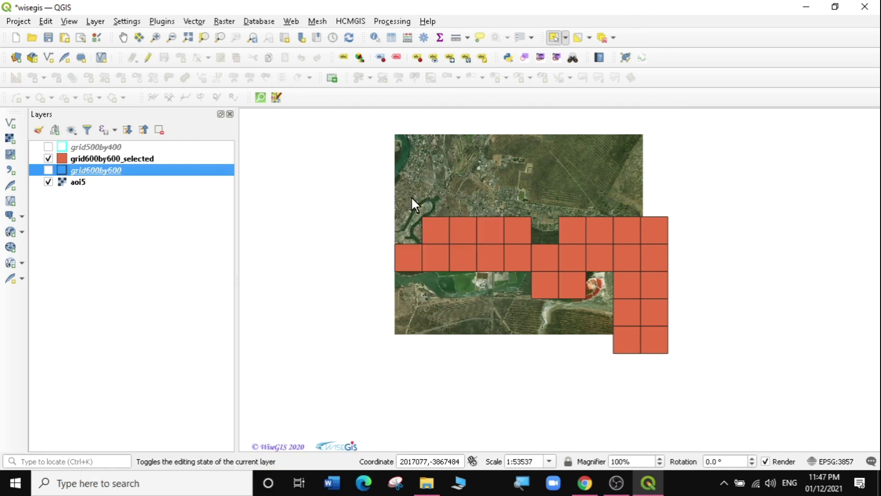
Paste all the copied style categories onto the grid600by600_selected layer
right_click(79, 158)
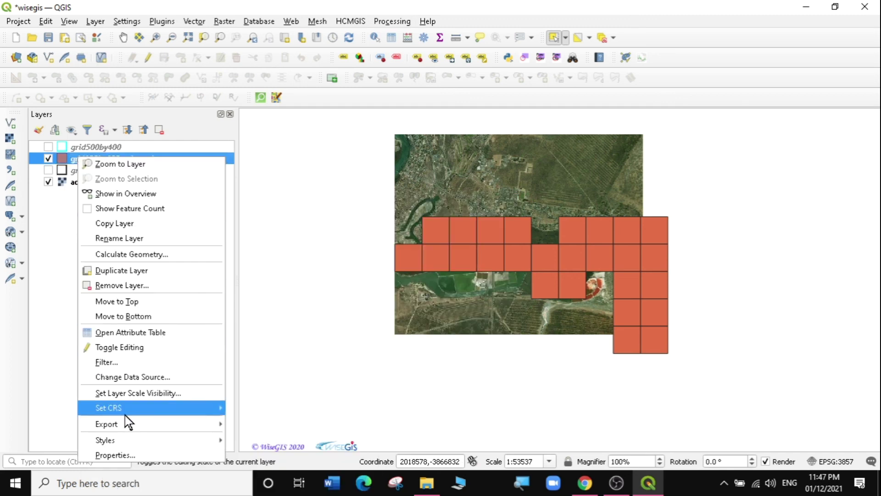
mouse_move(156, 438)
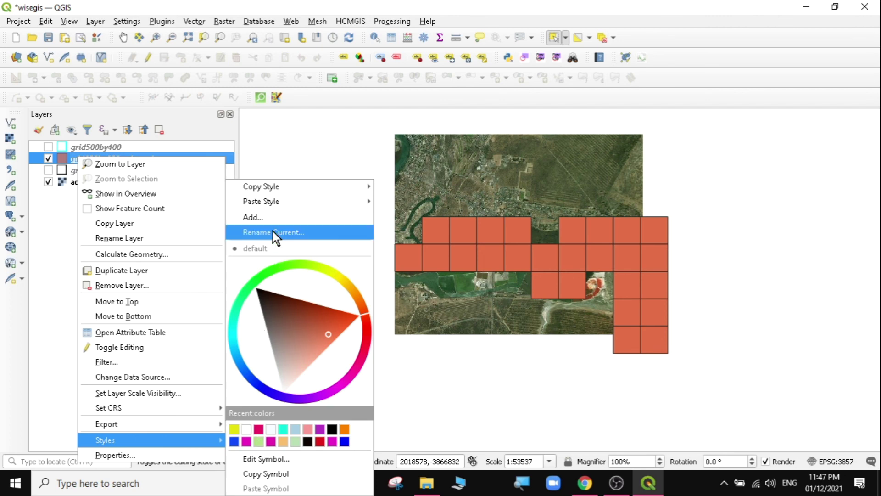
mouse_move(271, 200)
left_click(395, 200)
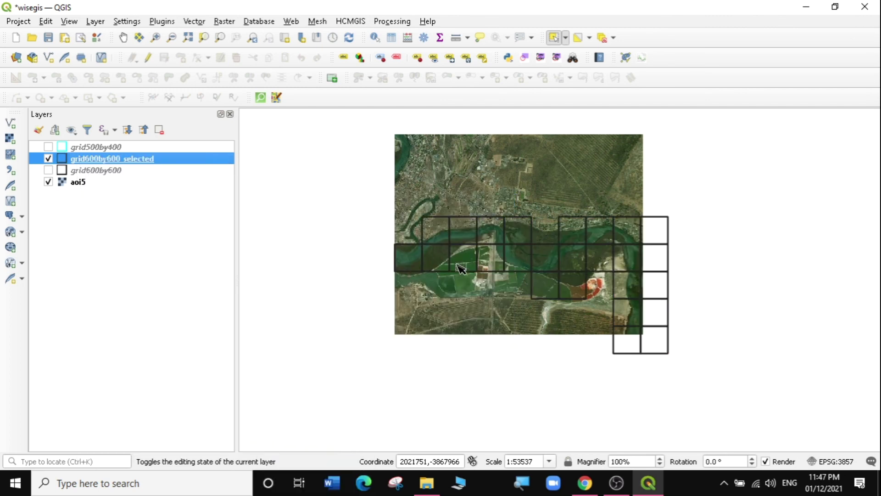
scroll(461, 269, "up", 1)
scroll(527, 225, "down", 1)
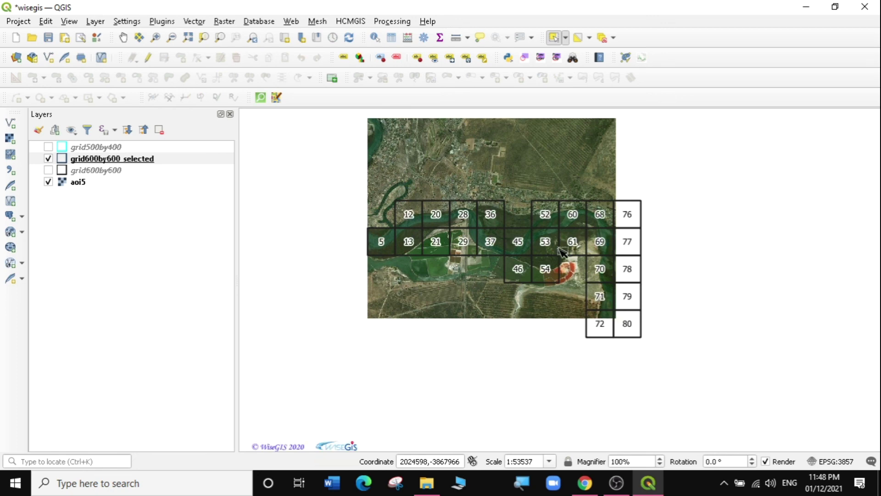
scroll(564, 251, "up", 1)
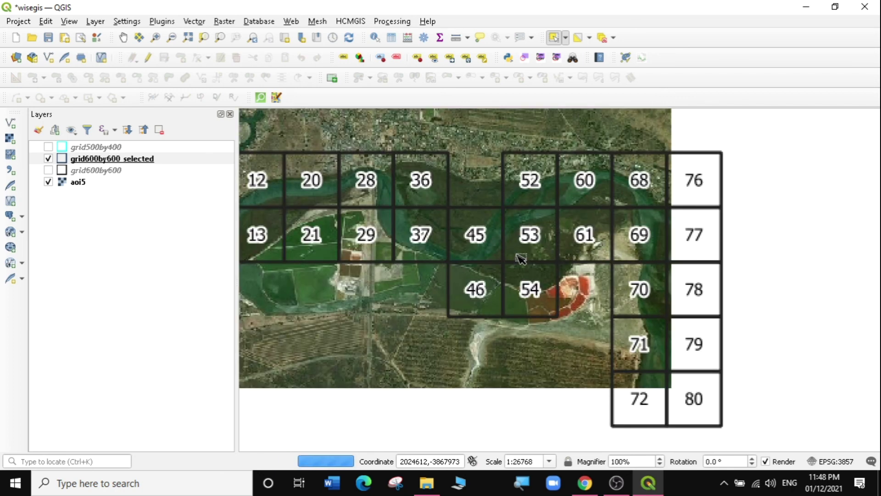